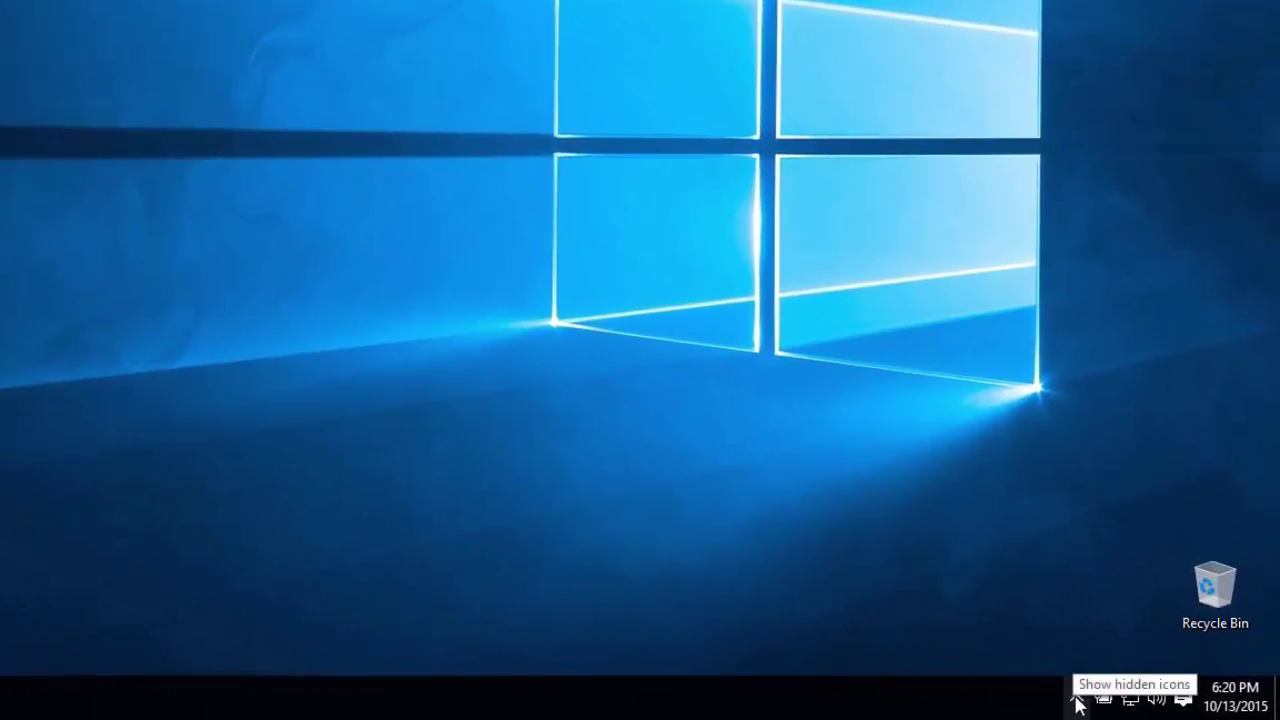
Step: In OneDrive settings, turn off 'Start OneDrive automatically' and unlink OneDrive from this PC
left_click(1078, 702)
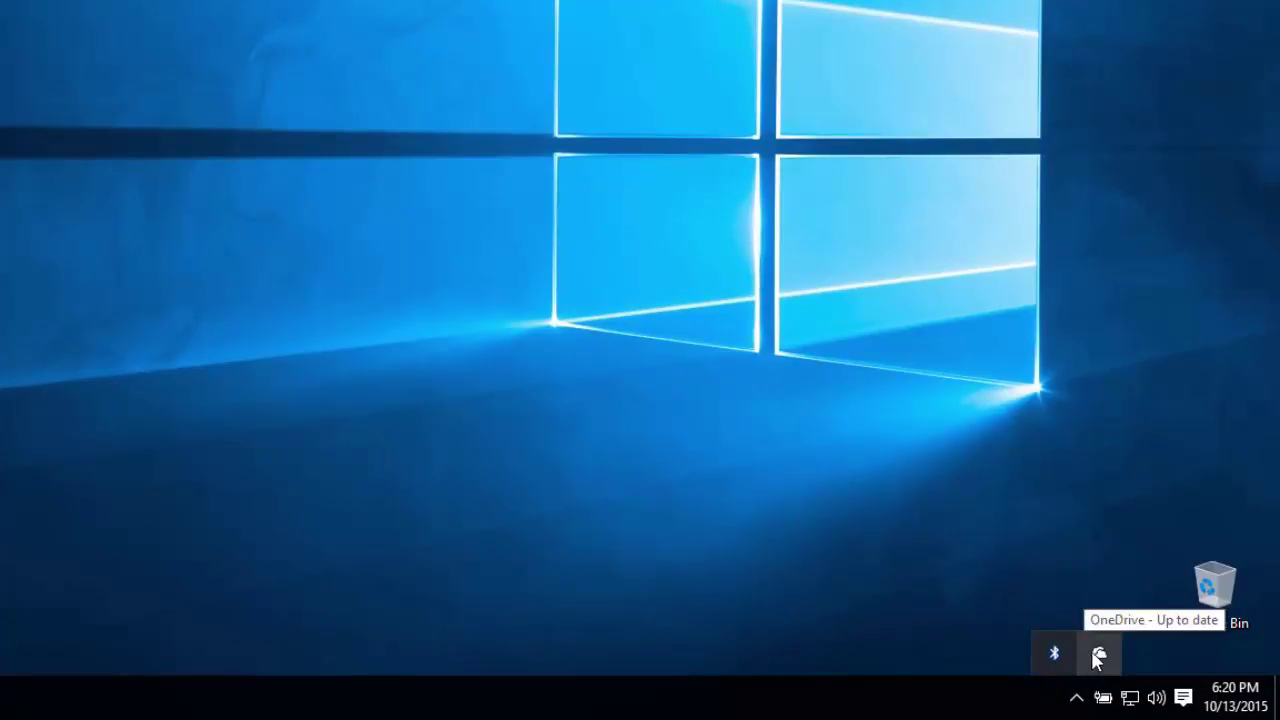
right_click(1097, 658)
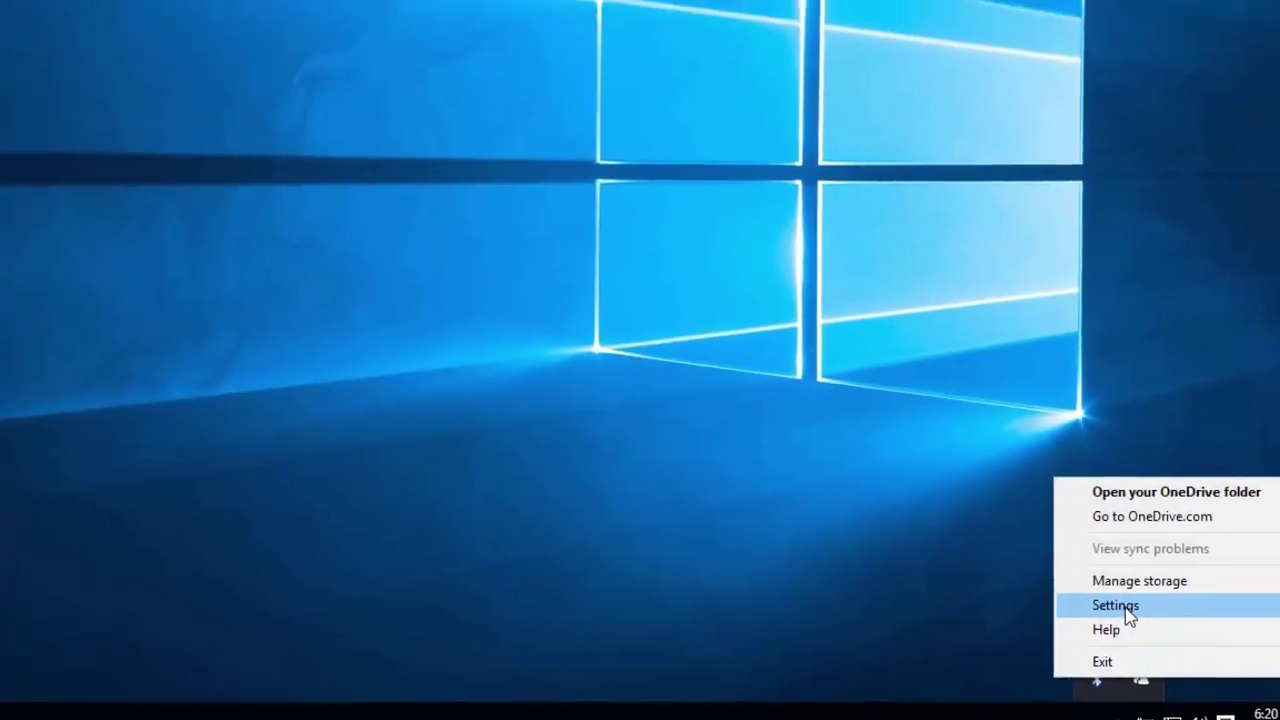
left_click(1090, 579)
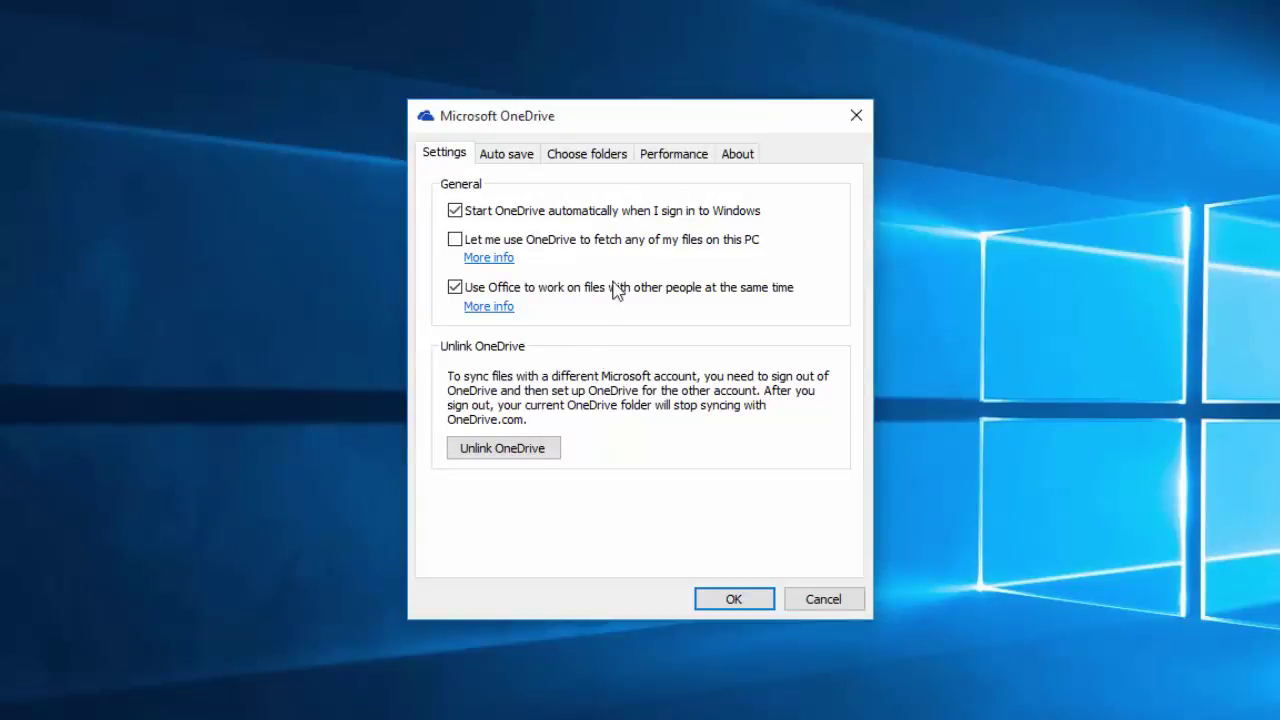
left_click(605, 222)
left_click(514, 449)
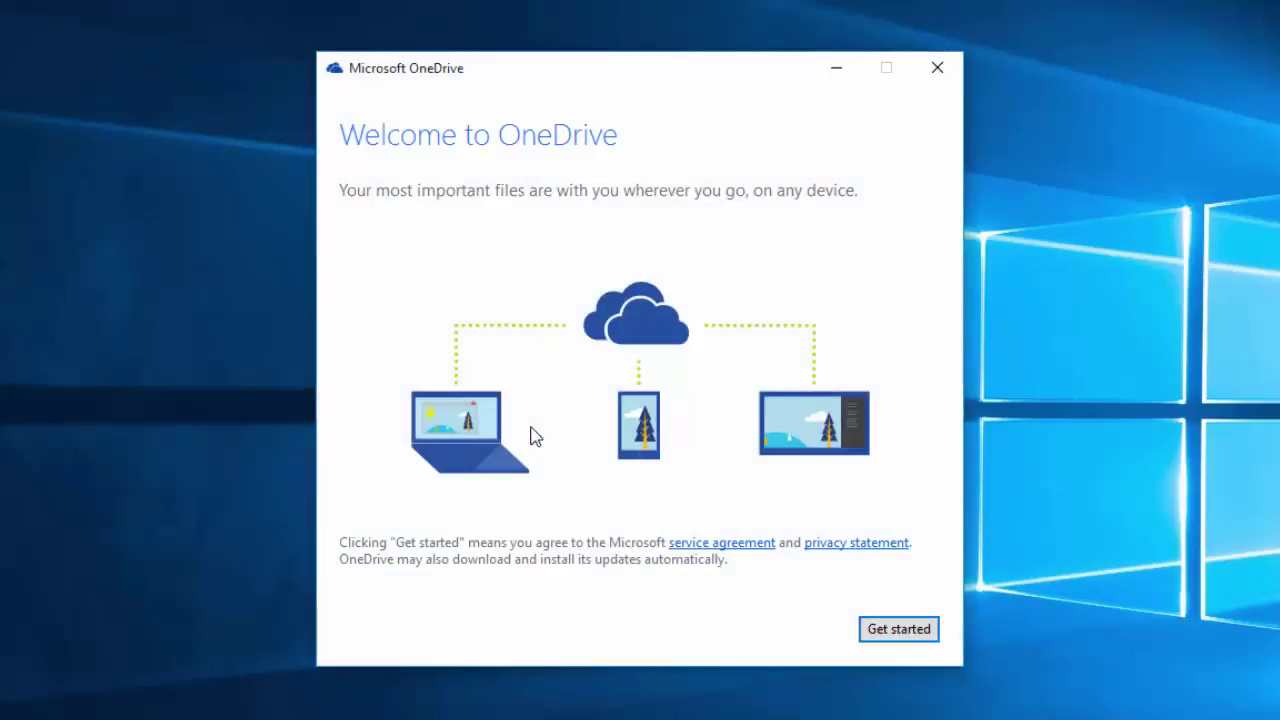
Step: Close the Welcome to OneDrive setup window
left_click(929, 82)
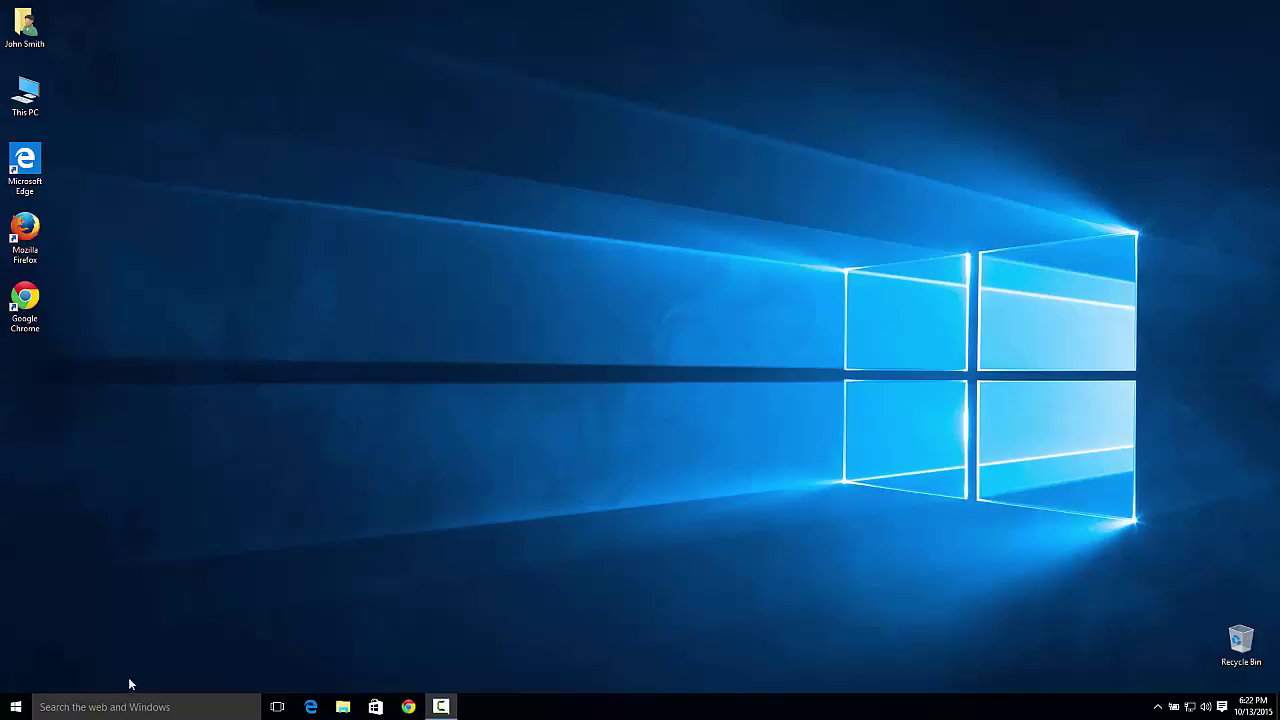
Step: Launch Registry Editor from a Windows search for 'regedit'
left_click(15, 708)
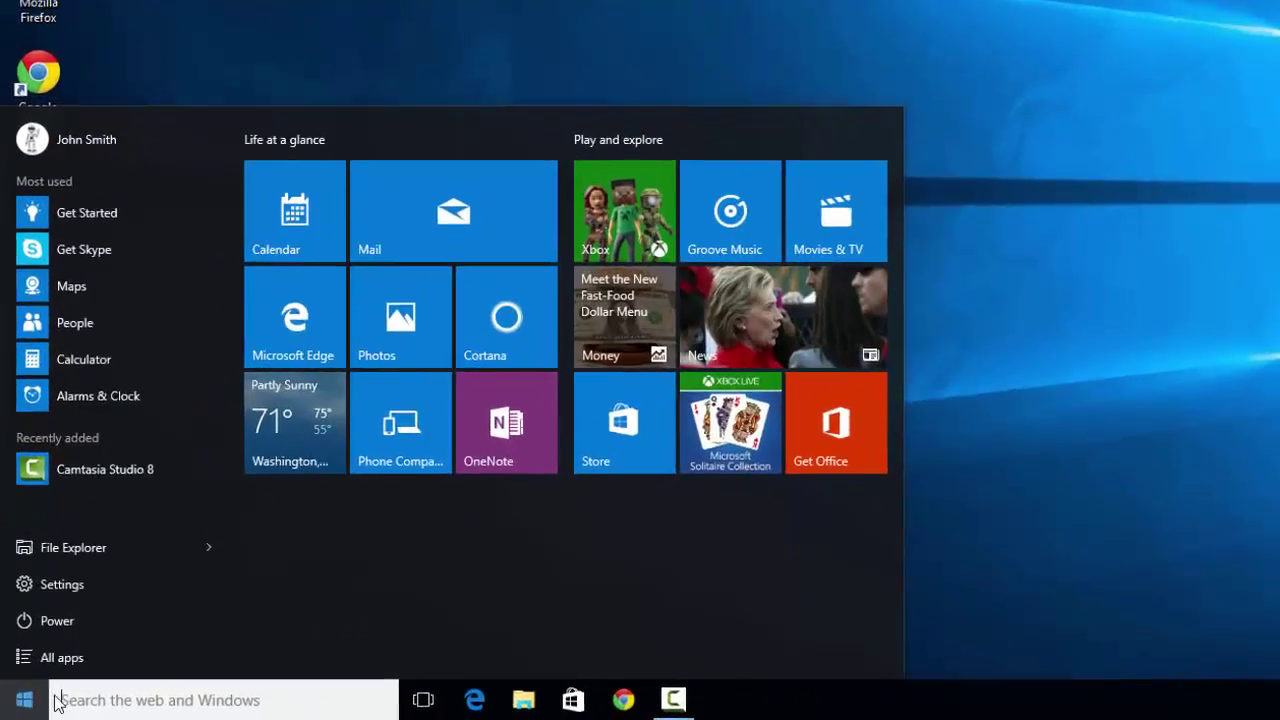
left_click(64, 701)
type("regedit")
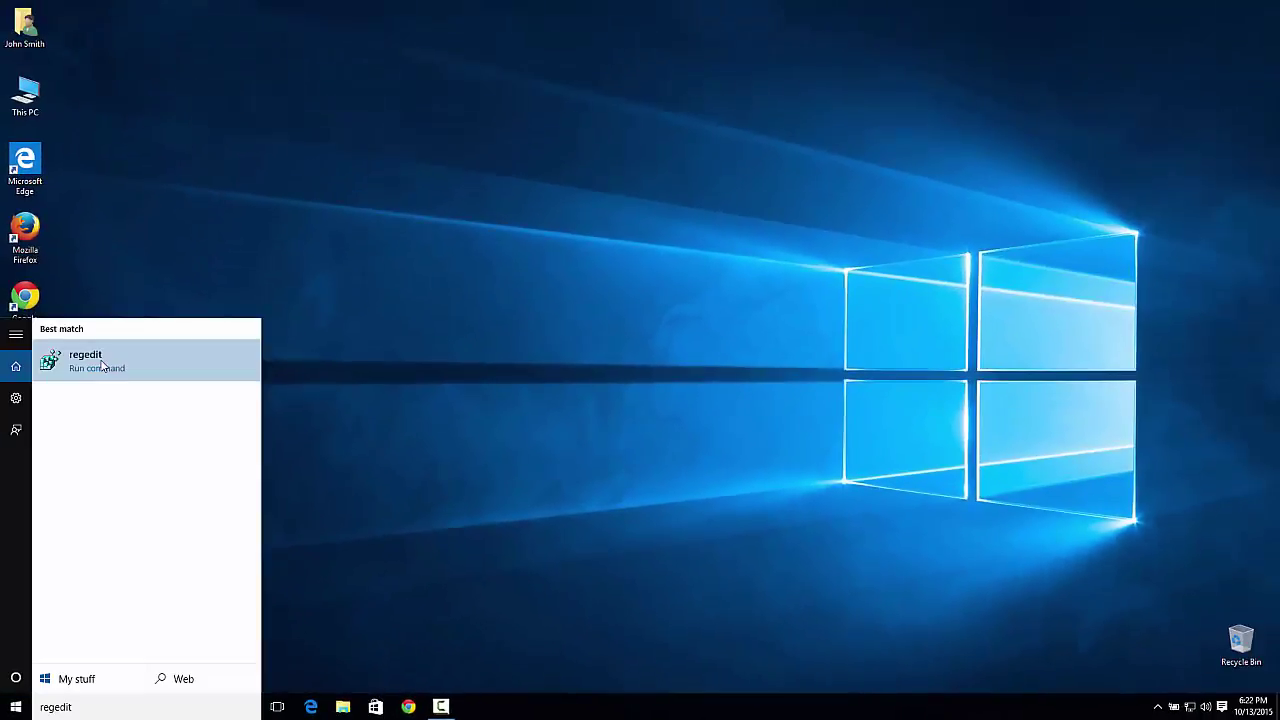
left_click(102, 365)
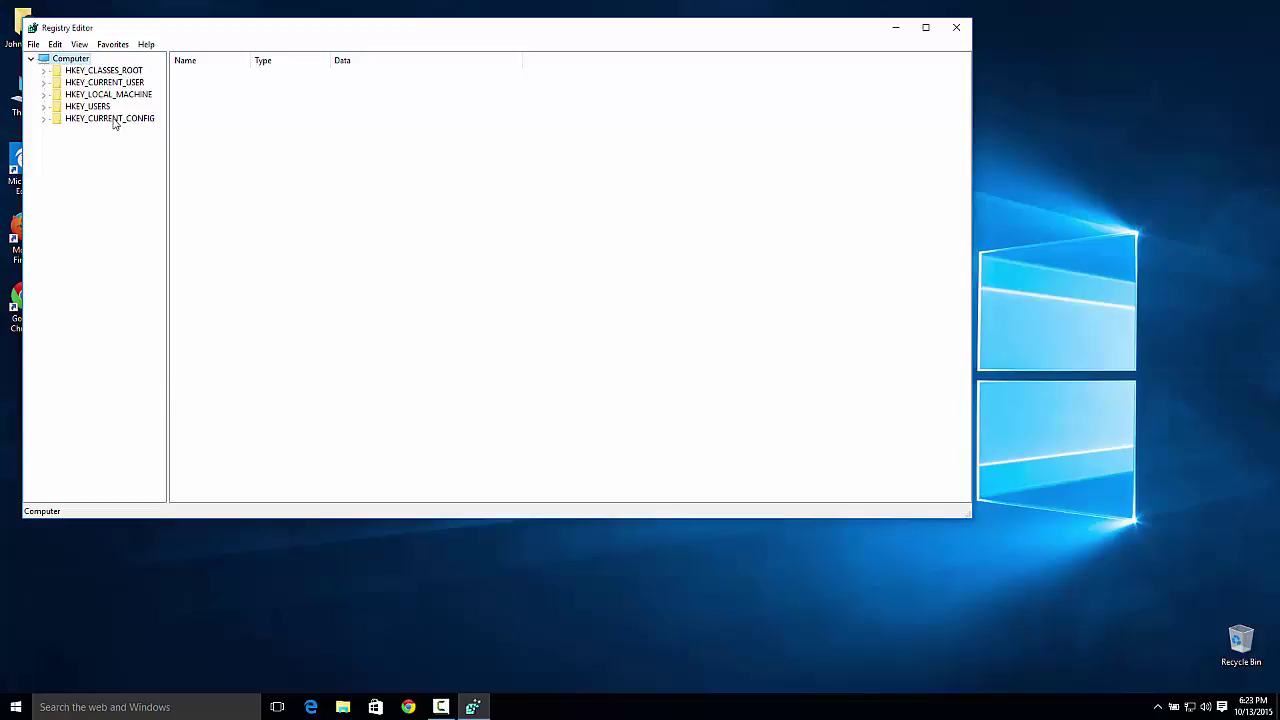
Step: Expand HKEY_CLASSES_ROOT and scroll through its subkeys toward CLSID
double_click(80, 70)
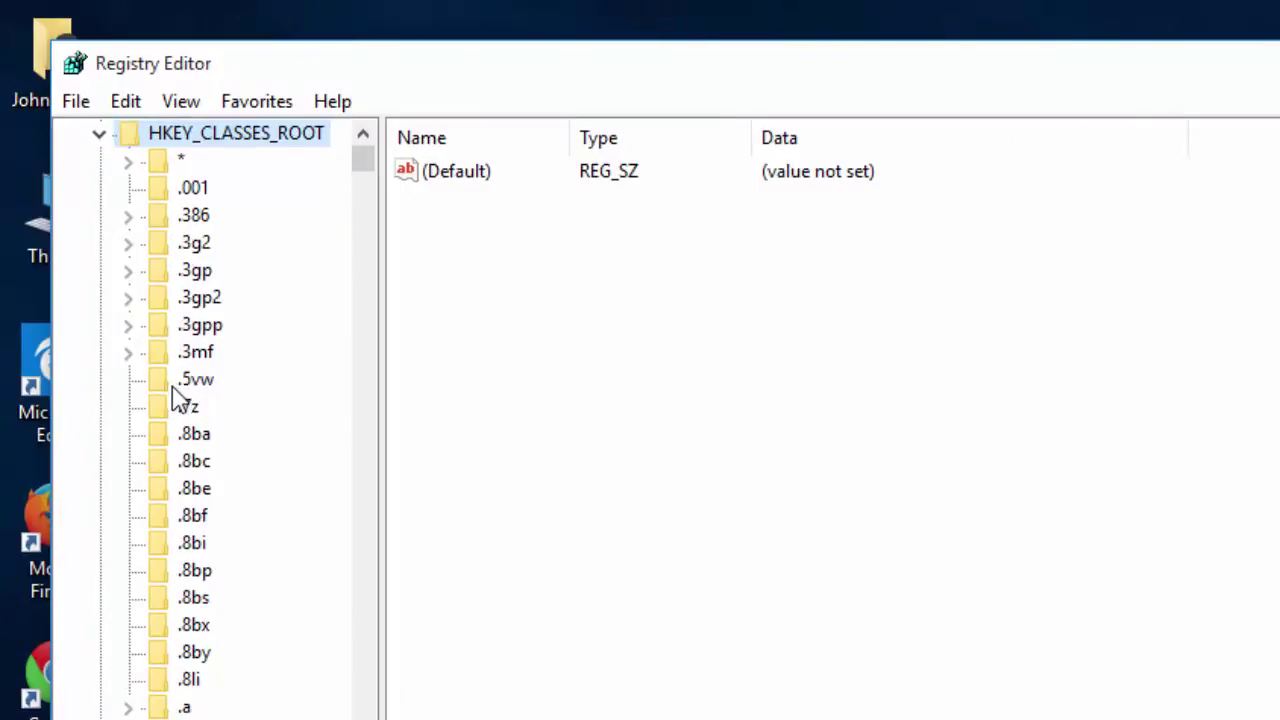
scroll(172, 398, "down", 18)
scroll(172, 398, "down", 15)
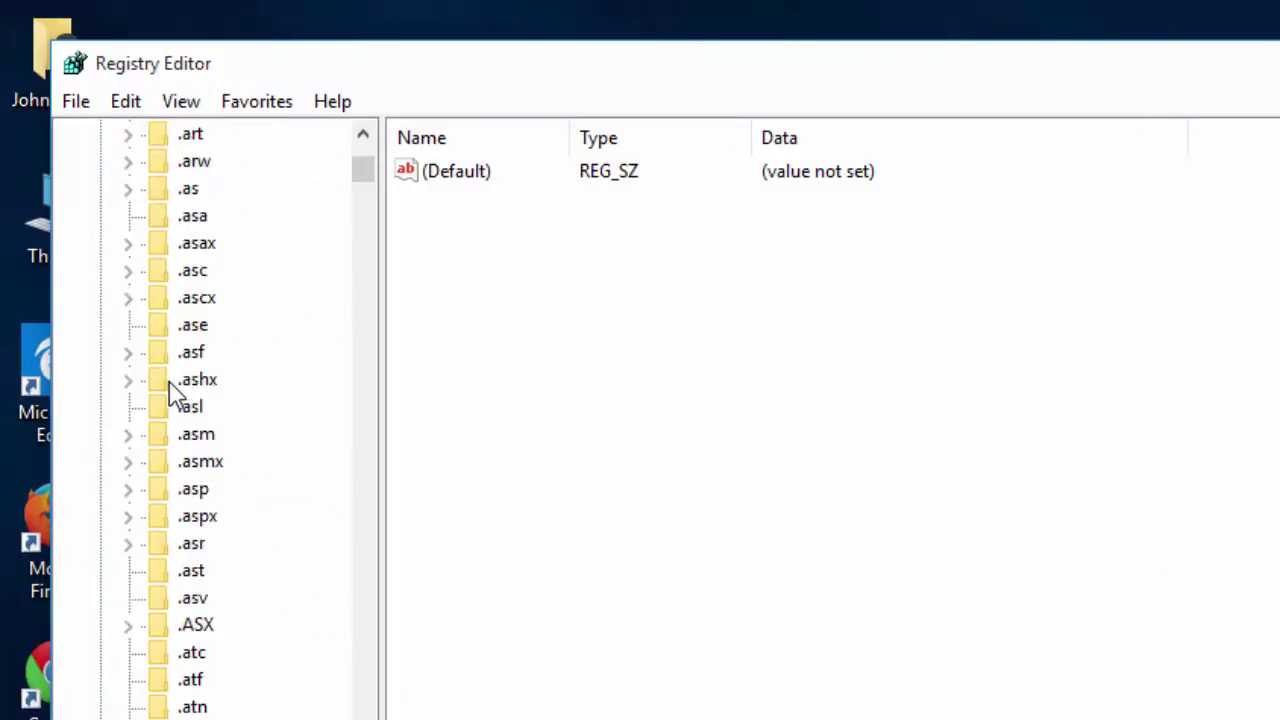
type("cabcl")
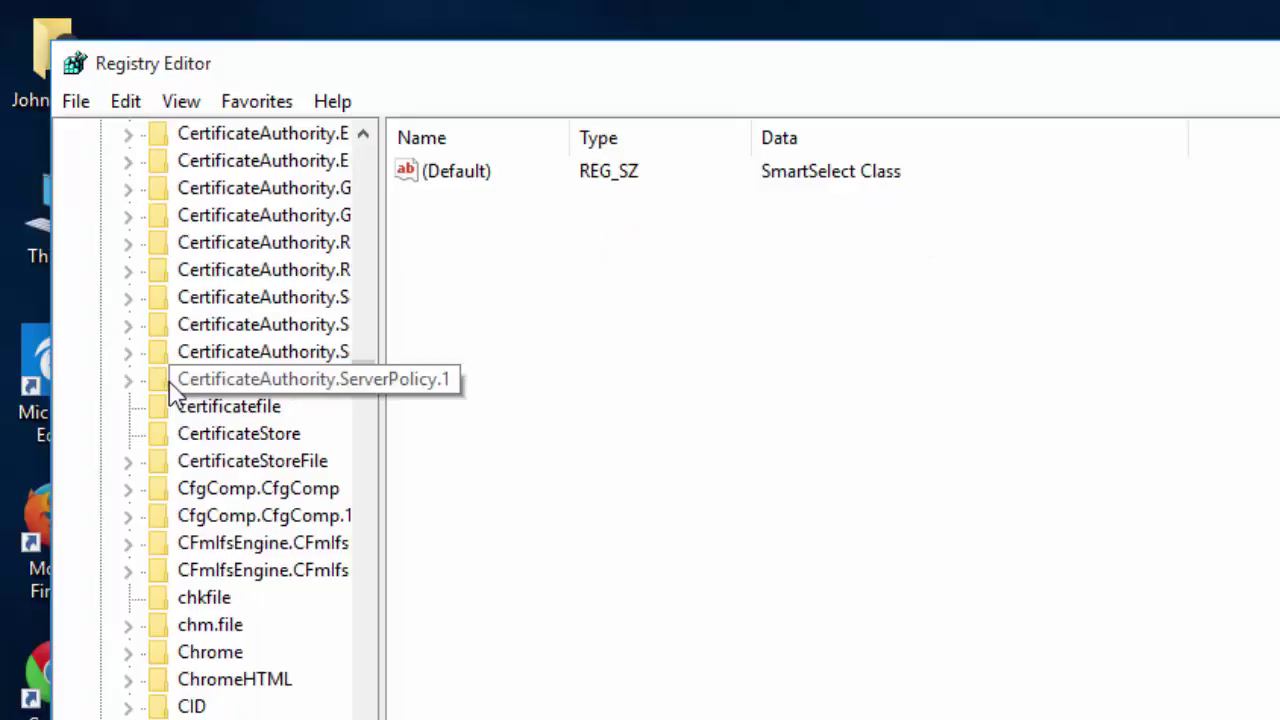
scroll(168, 428, "down", 6)
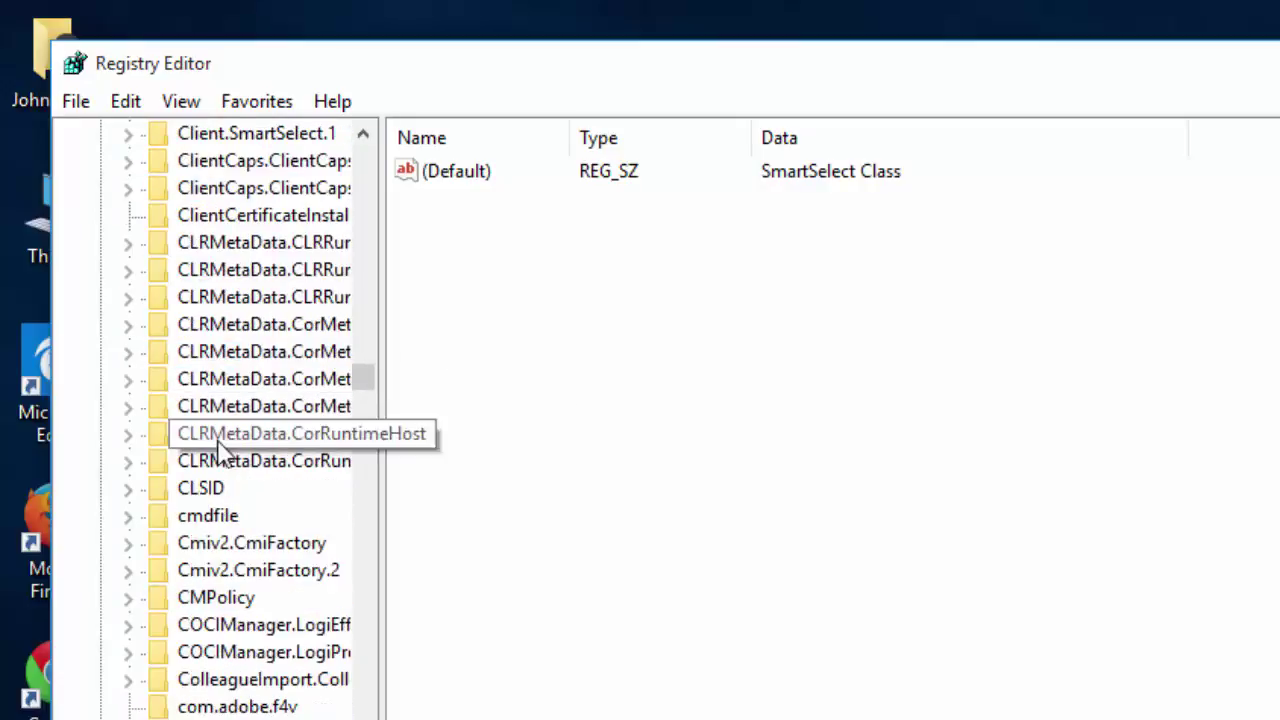
scroll(175, 450, "up", 1)
Step: Under HKCR\CLSID\{018D5C66-…}, change System.IsPinnedToNameSpaceTree from 1 to 0
left_click(218, 574)
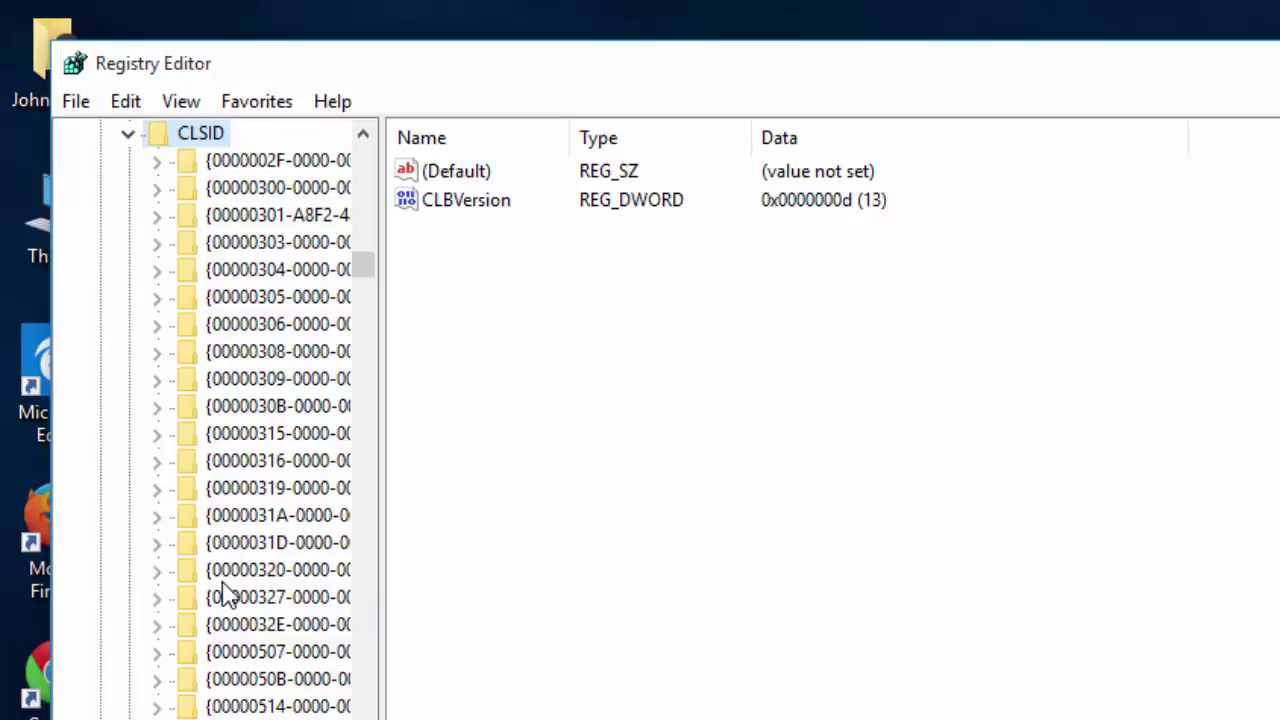
scroll(226, 595, "down", 4)
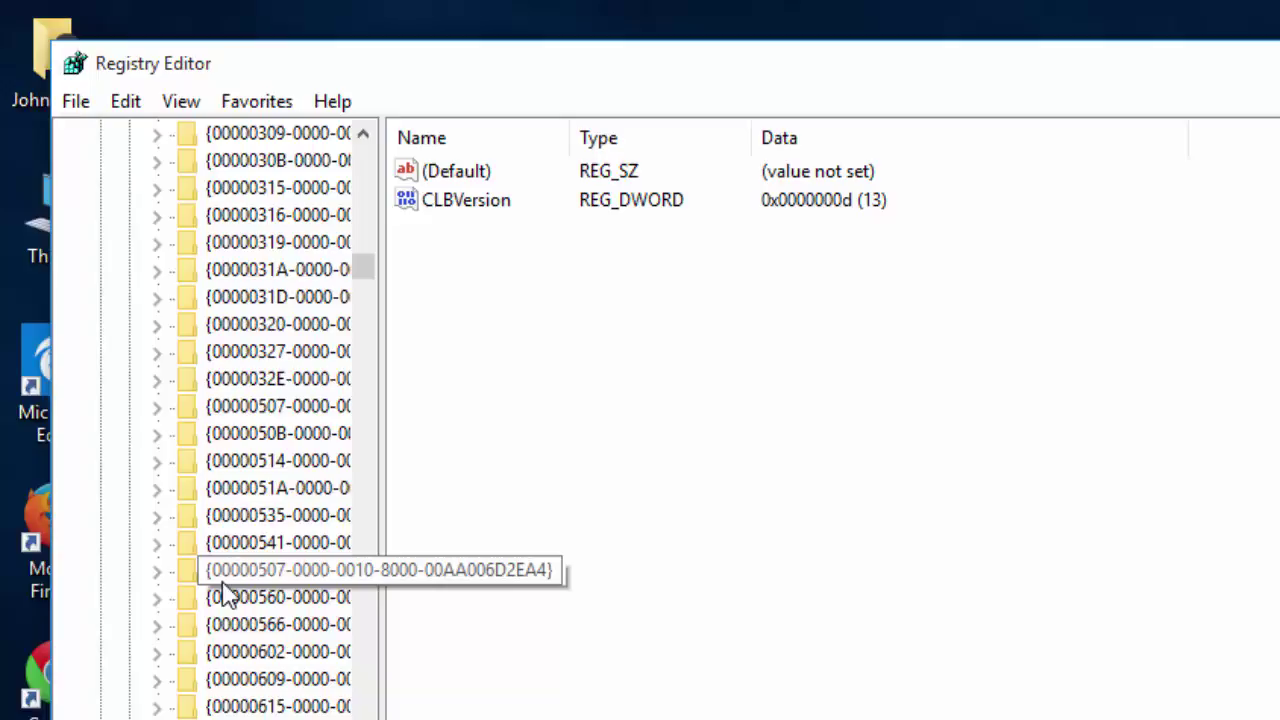
scroll(226, 595, "down", 20)
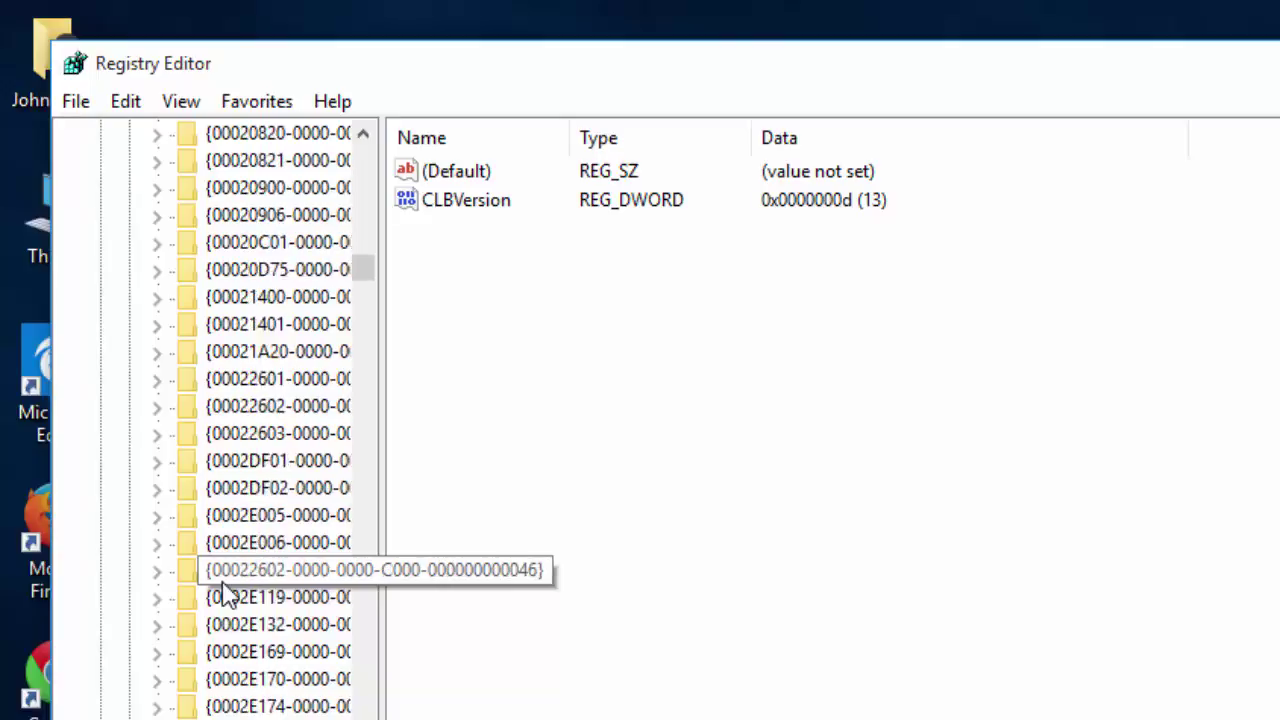
scroll(226, 595, "down", 9)
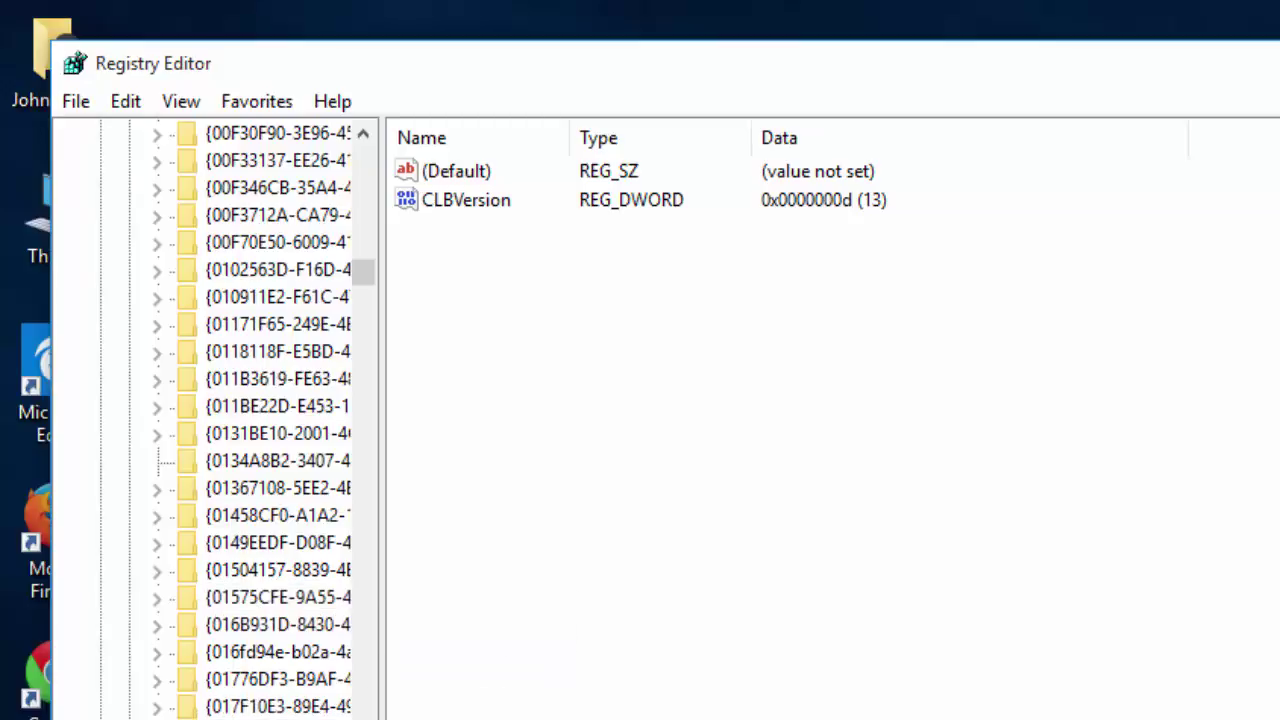
double_click(275, 580)
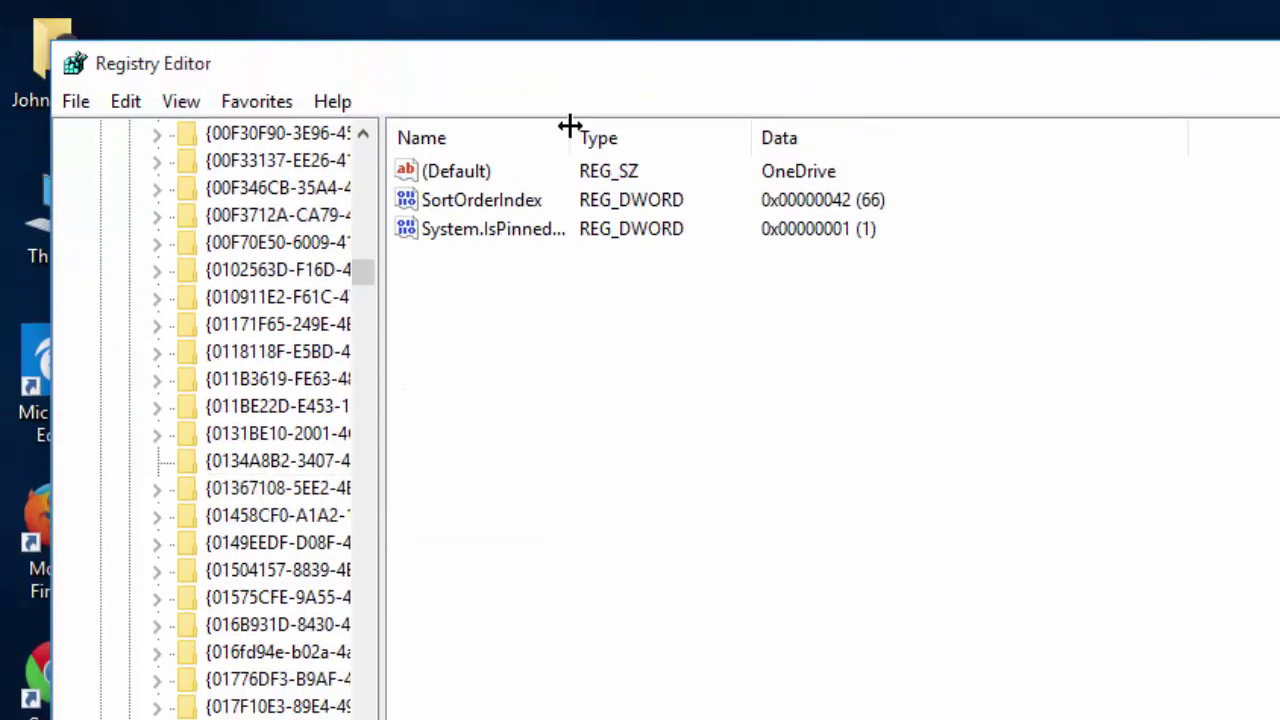
double_click(570, 125)
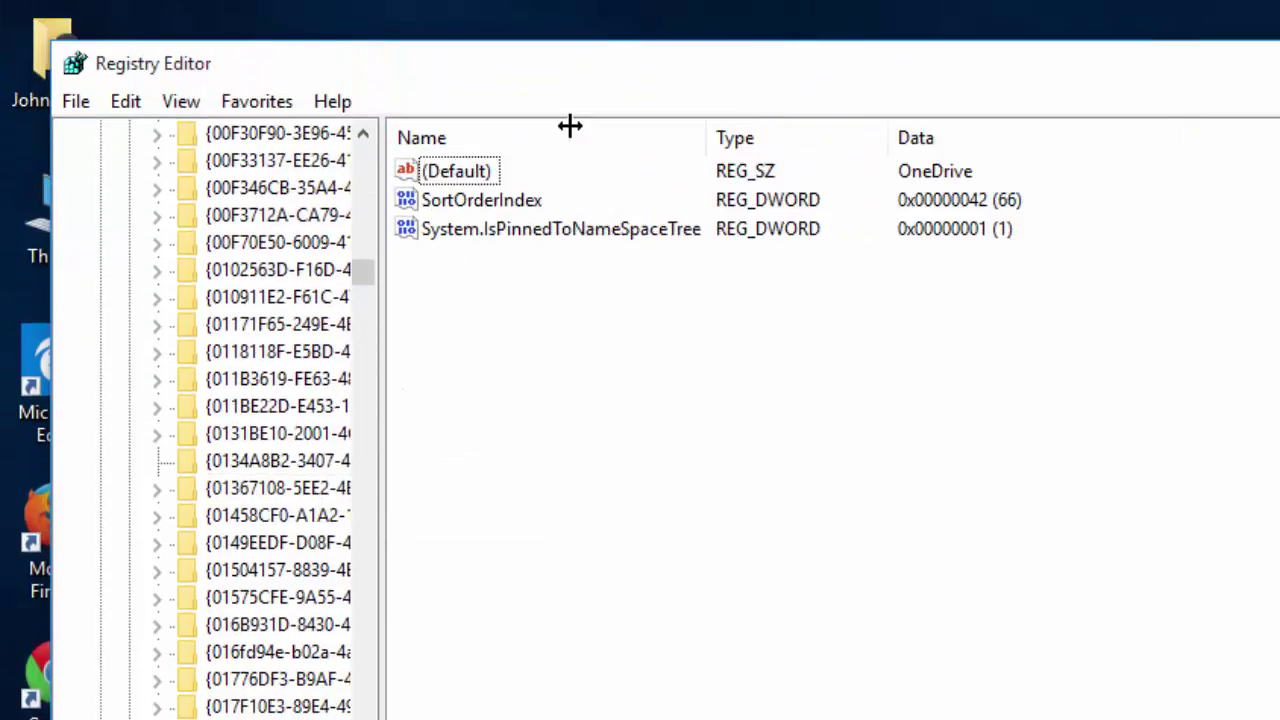
double_click(575, 240)
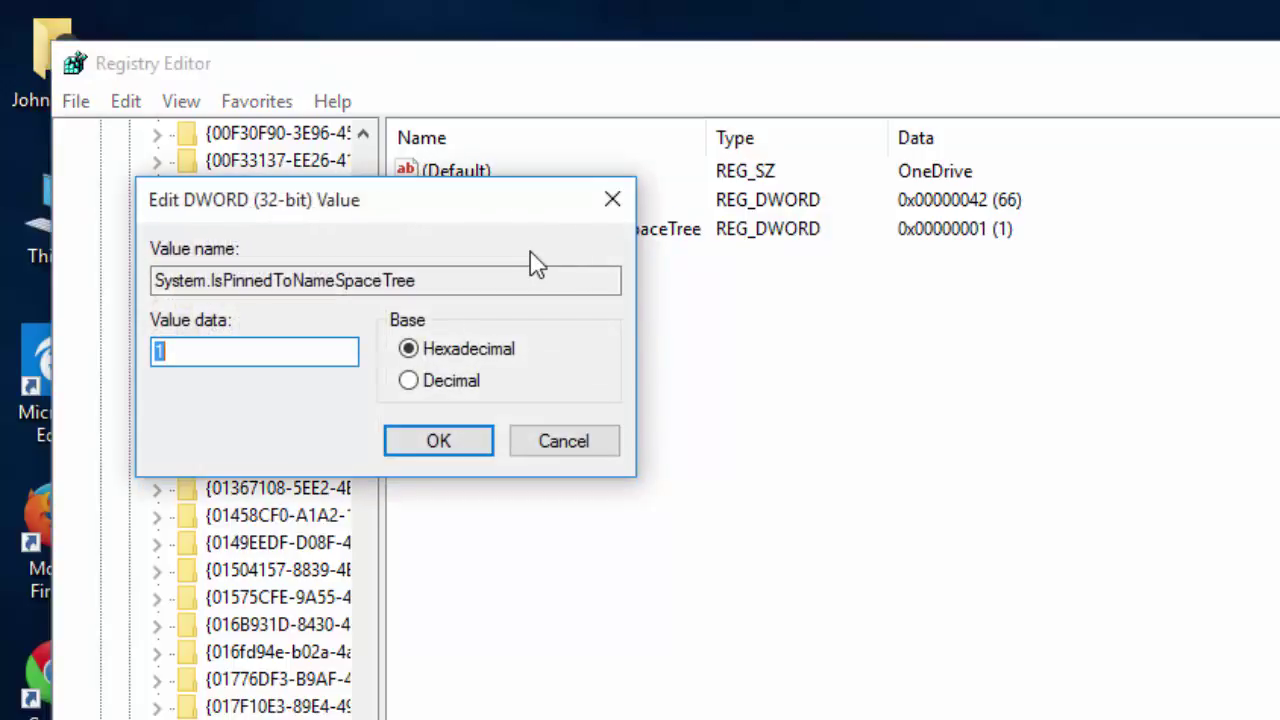
type("0")
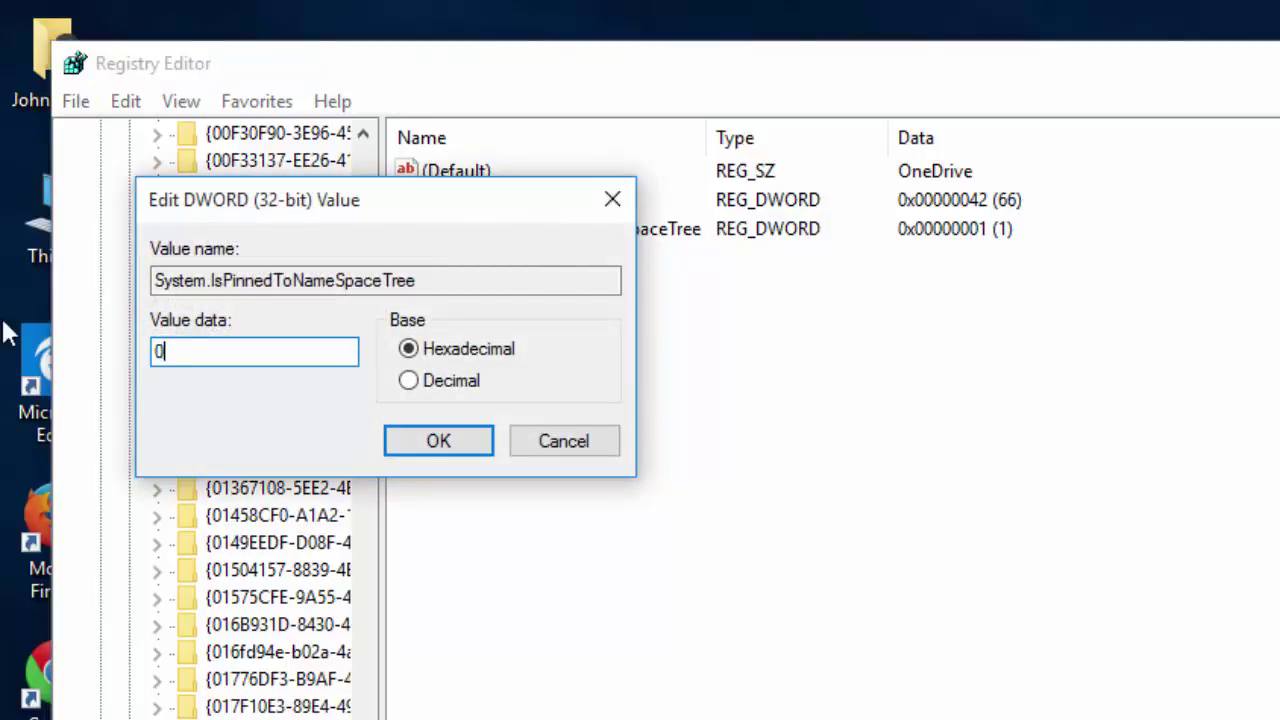
left_click(436, 446)
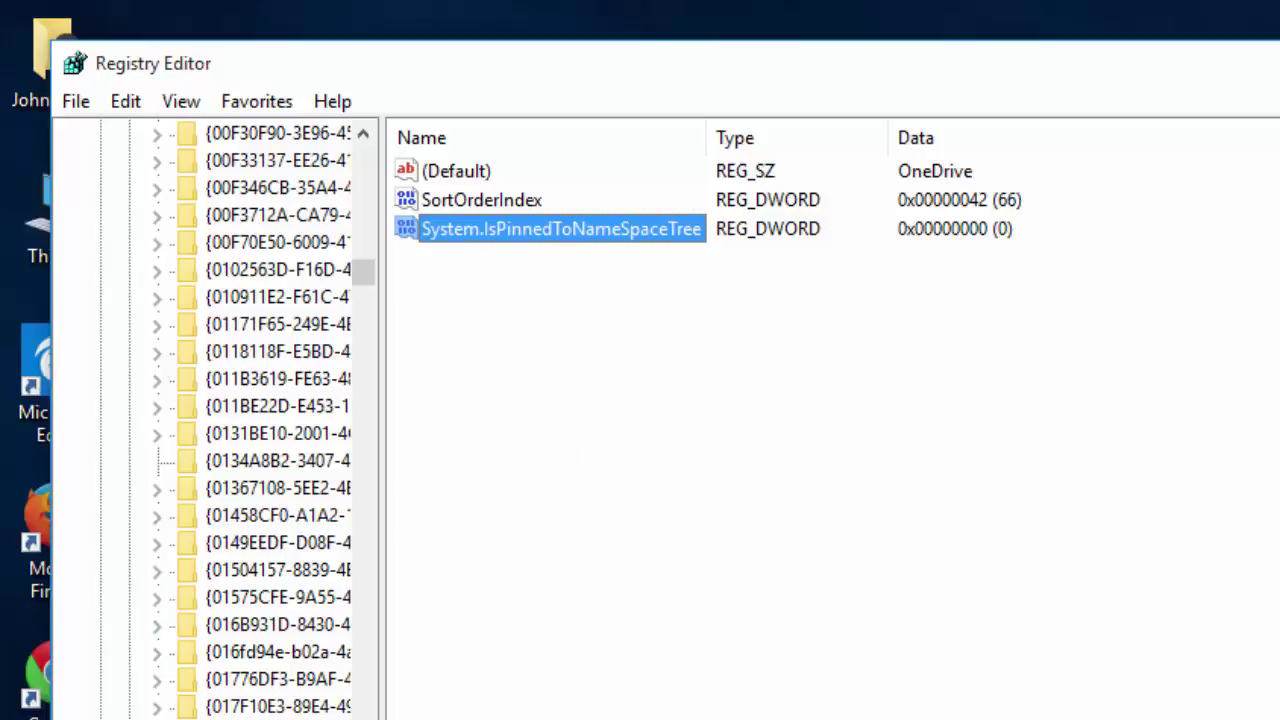
Step: Navigate to HKEY_CLASSES_ROOT\Wow6432Node\CLSID and expand its GUID subkeys
scroll(190, 700, "down", 20)
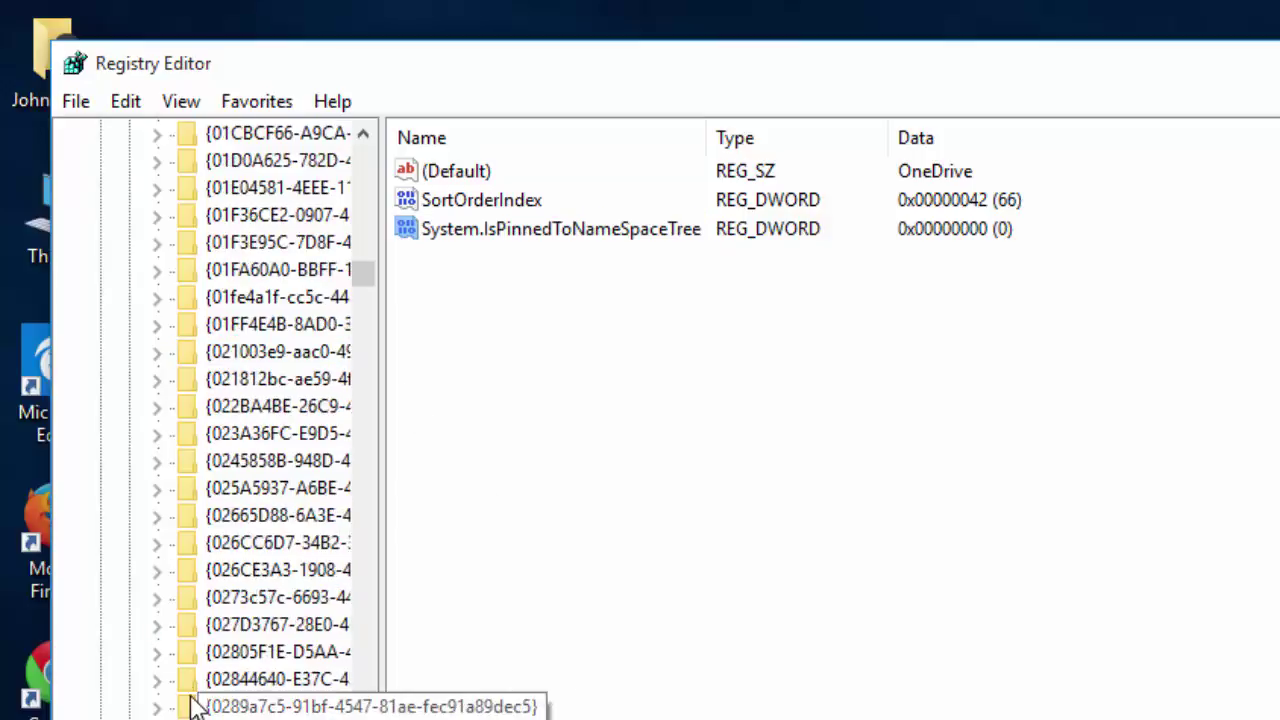
scroll(228, 608, "down", 10)
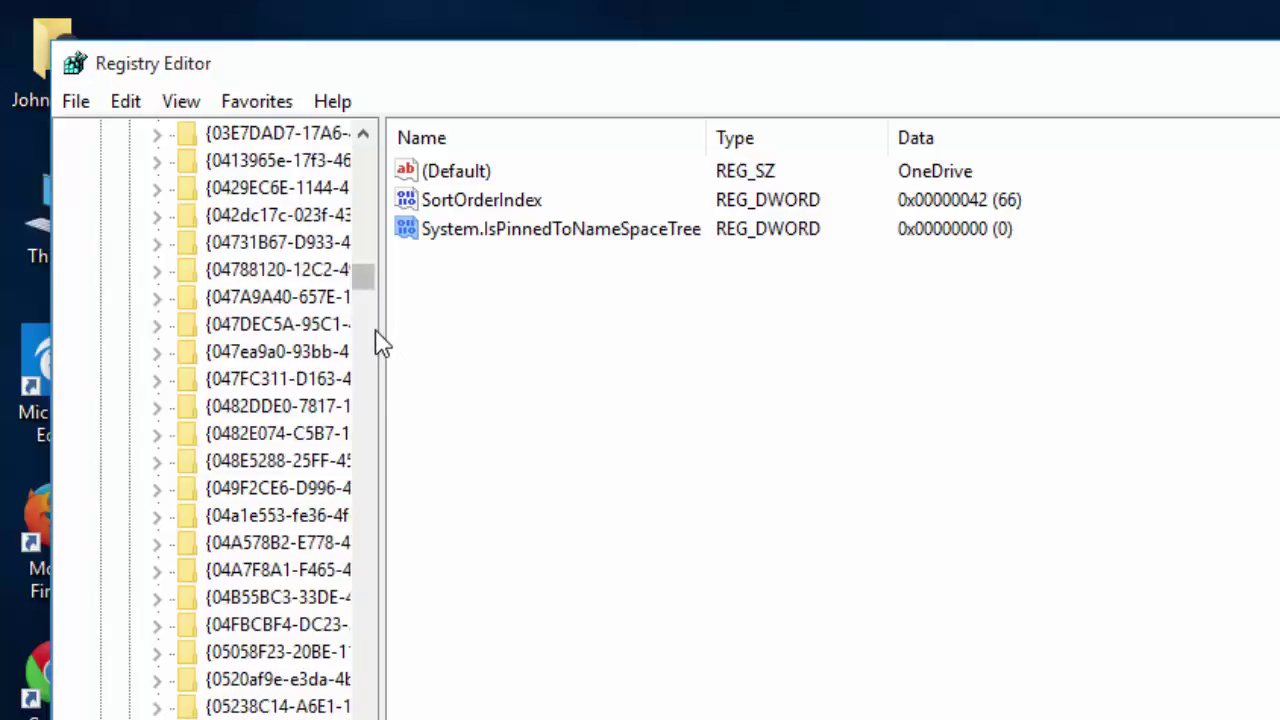
mouse_move(369, 285)
left_mouse_down()
mouse_move(380, 163)
mouse_move(376, 246)
mouse_move(377, 221)
left_mouse_up()
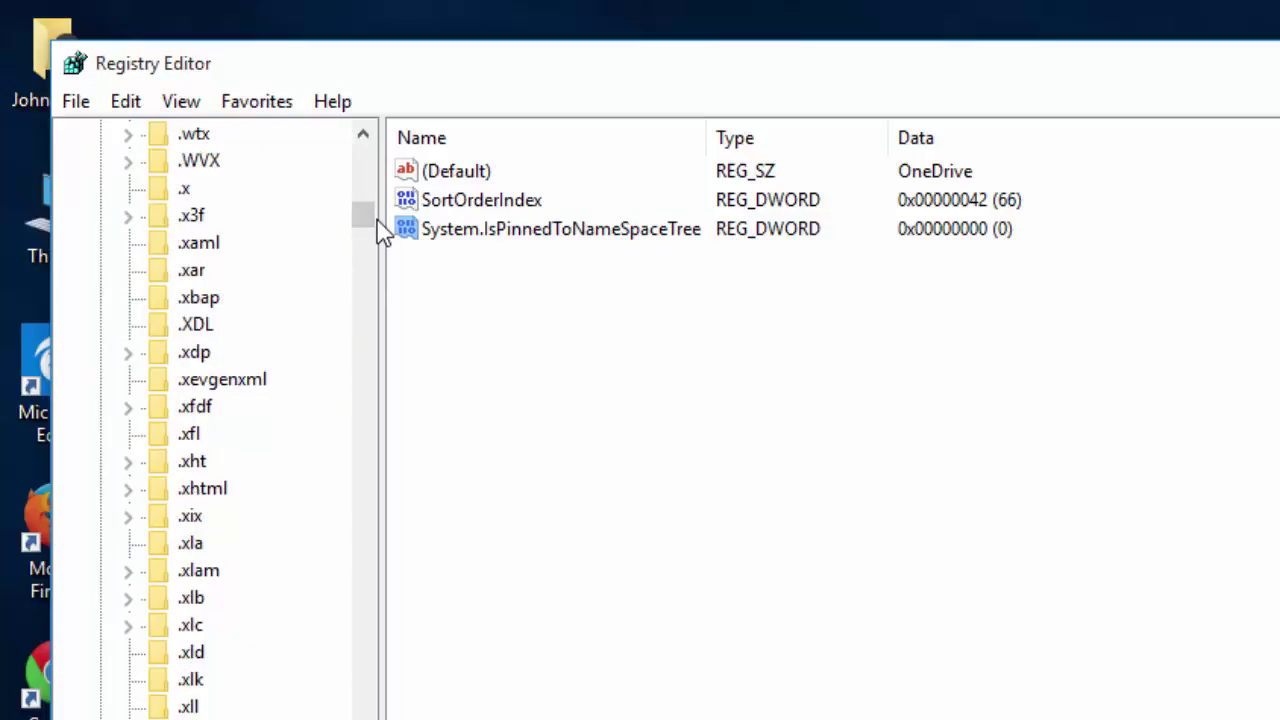
scroll(288, 480, "down", 20)
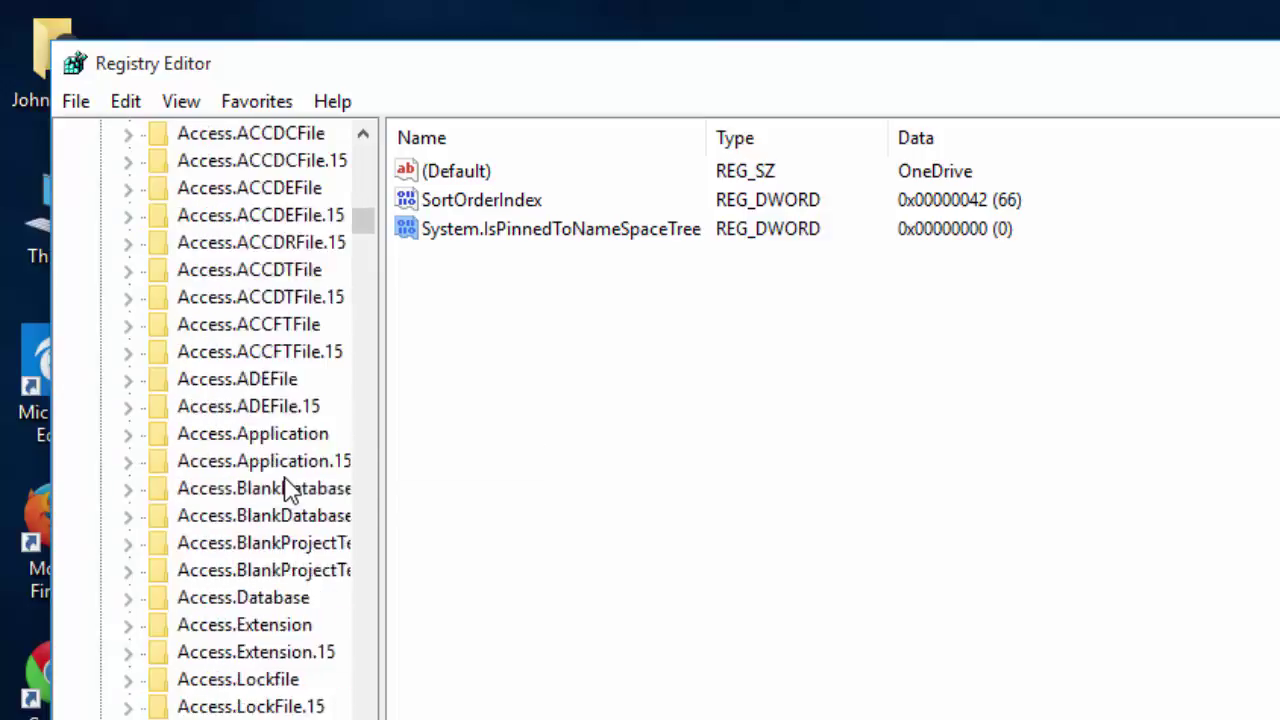
key("w")
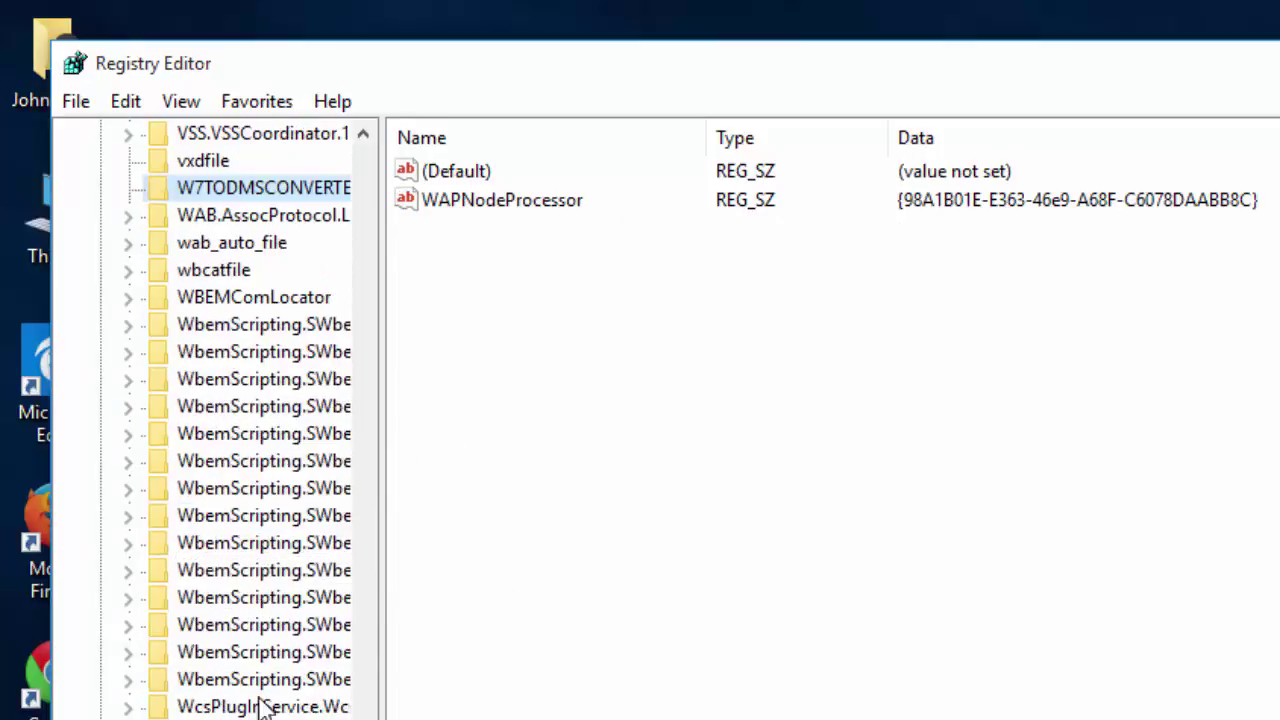
scroll(265, 708, "down", 20)
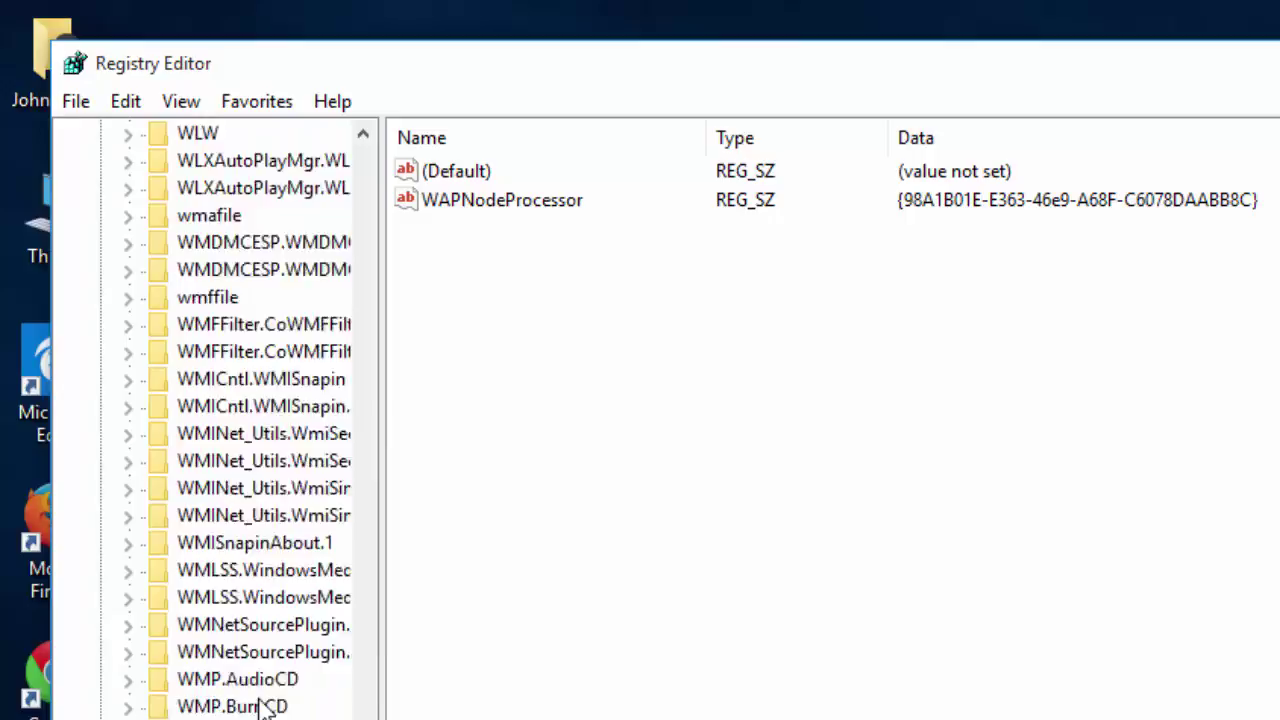
scroll(265, 708, "down", 20)
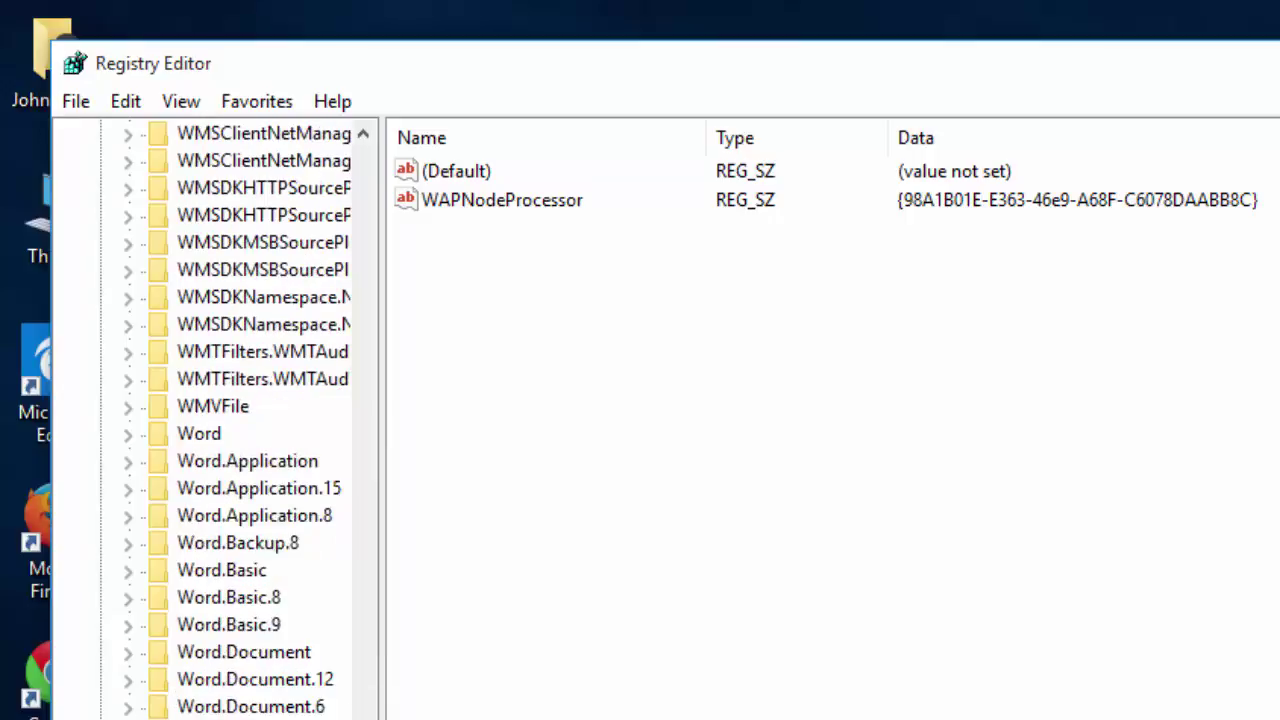
scroll(240, 420, "down", 10)
scroll(240, 420, "down", 12)
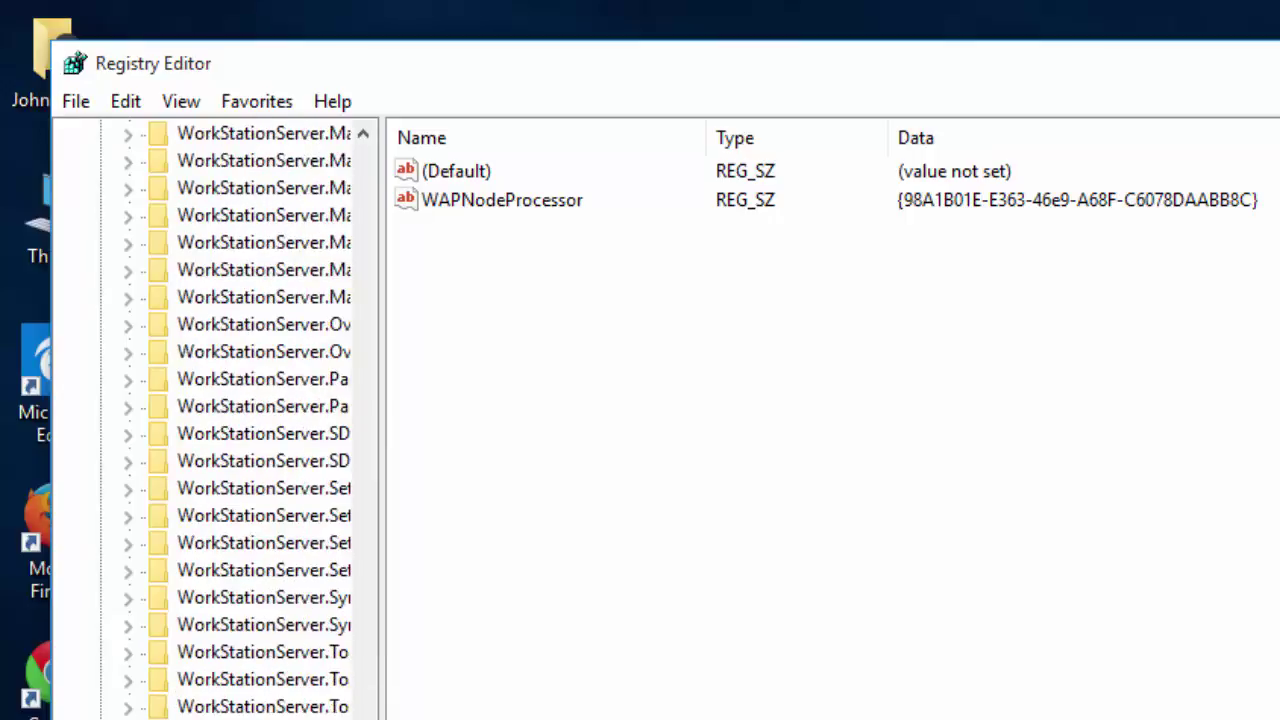
double_click(238, 576)
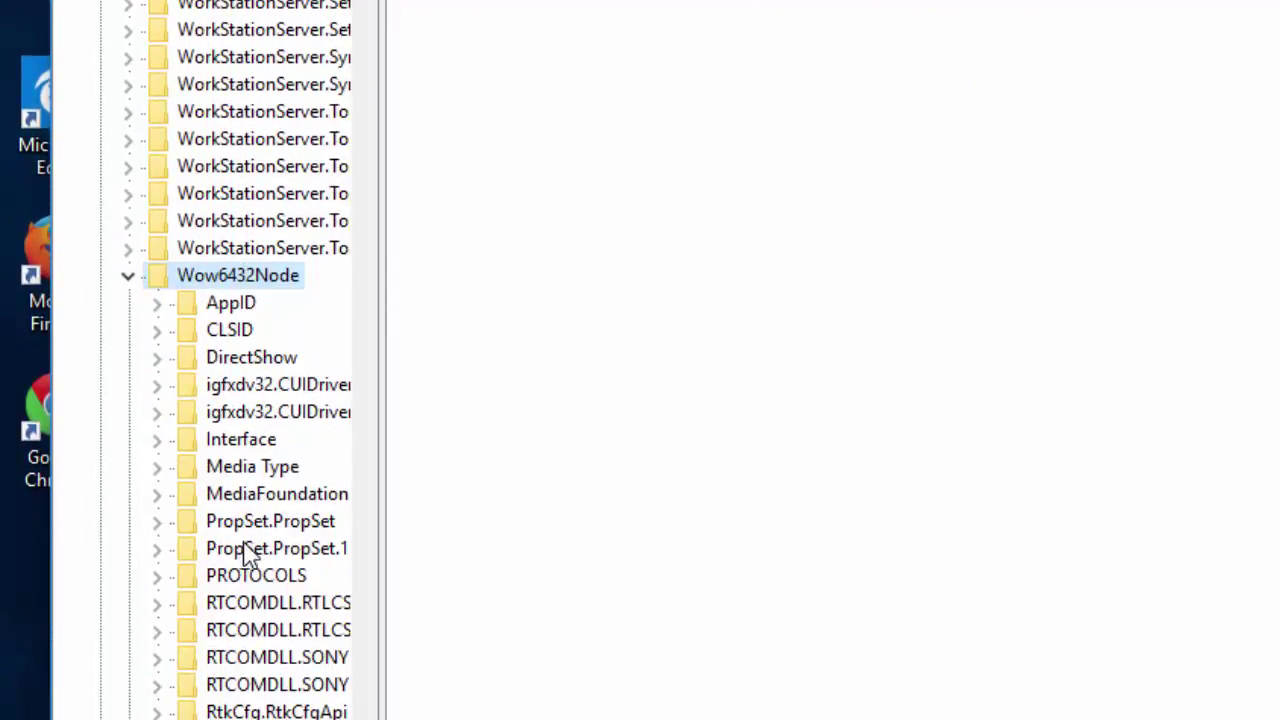
left_click(246, 329)
double_click(246, 329)
Step: In the Wow6432Node OneDrive key {018D5C66…}, set System.IsPinnedToNameSpaceTree to 0
scroll(246, 329, "down", 5)
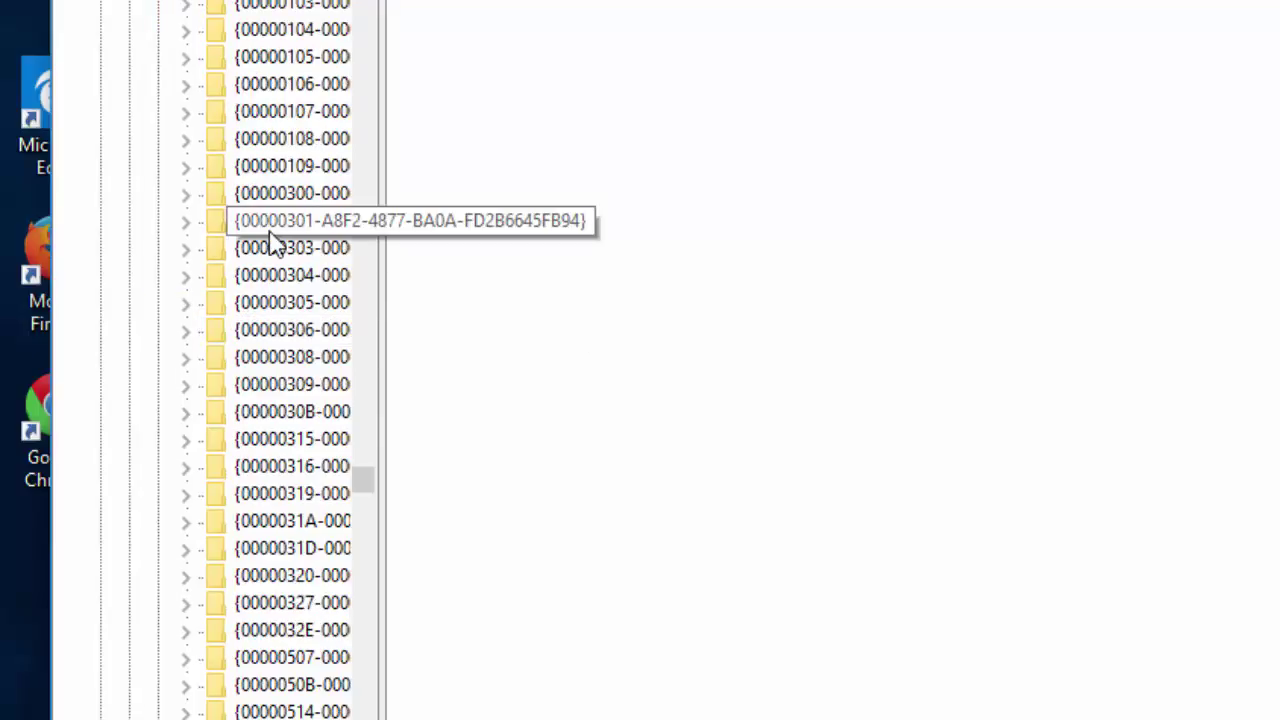
scroll(266, 251, "down", 20)
scroll(266, 251, "down", 20)
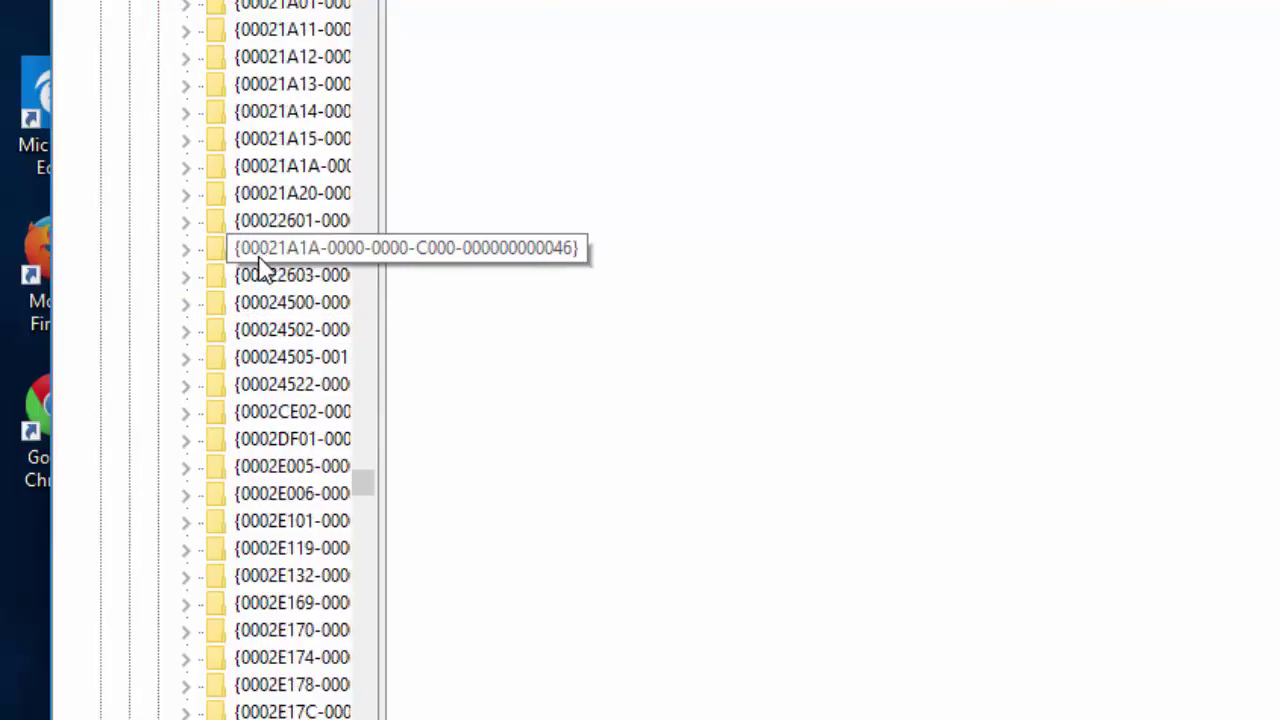
scroll(262, 268, "down", 10)
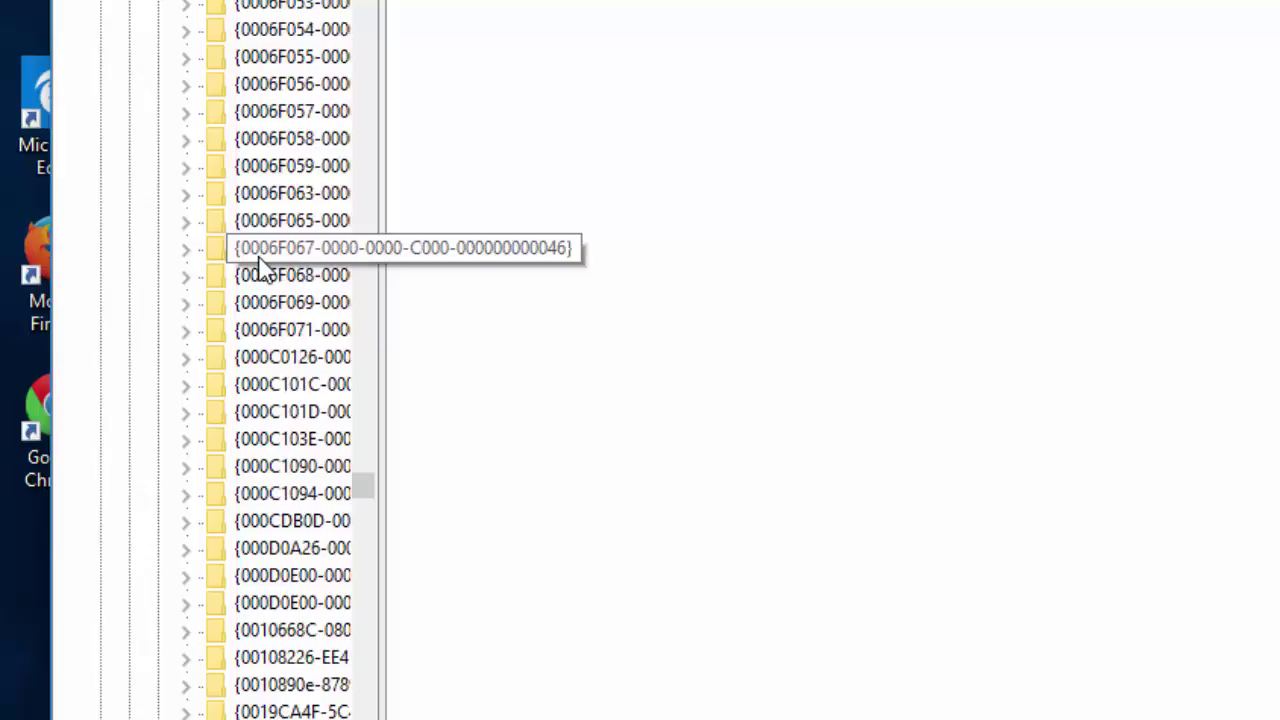
scroll(262, 268, "down", 20)
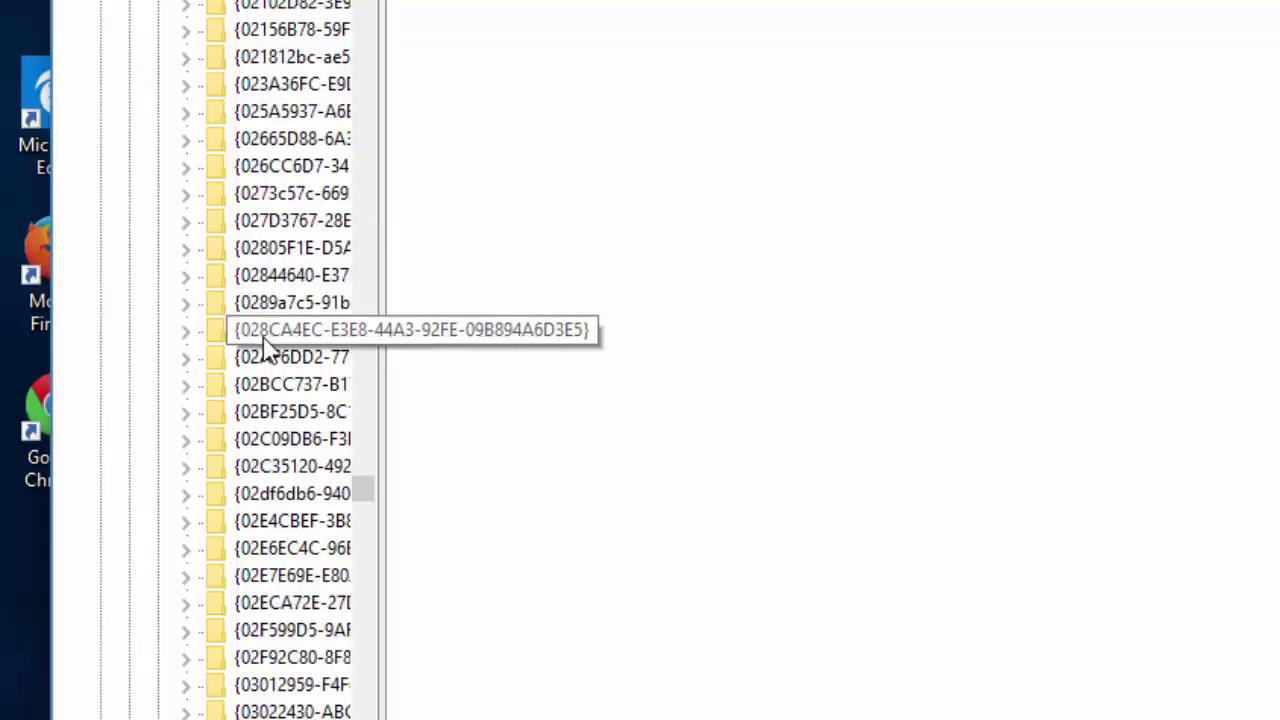
scroll(268, 350, "up", 5)
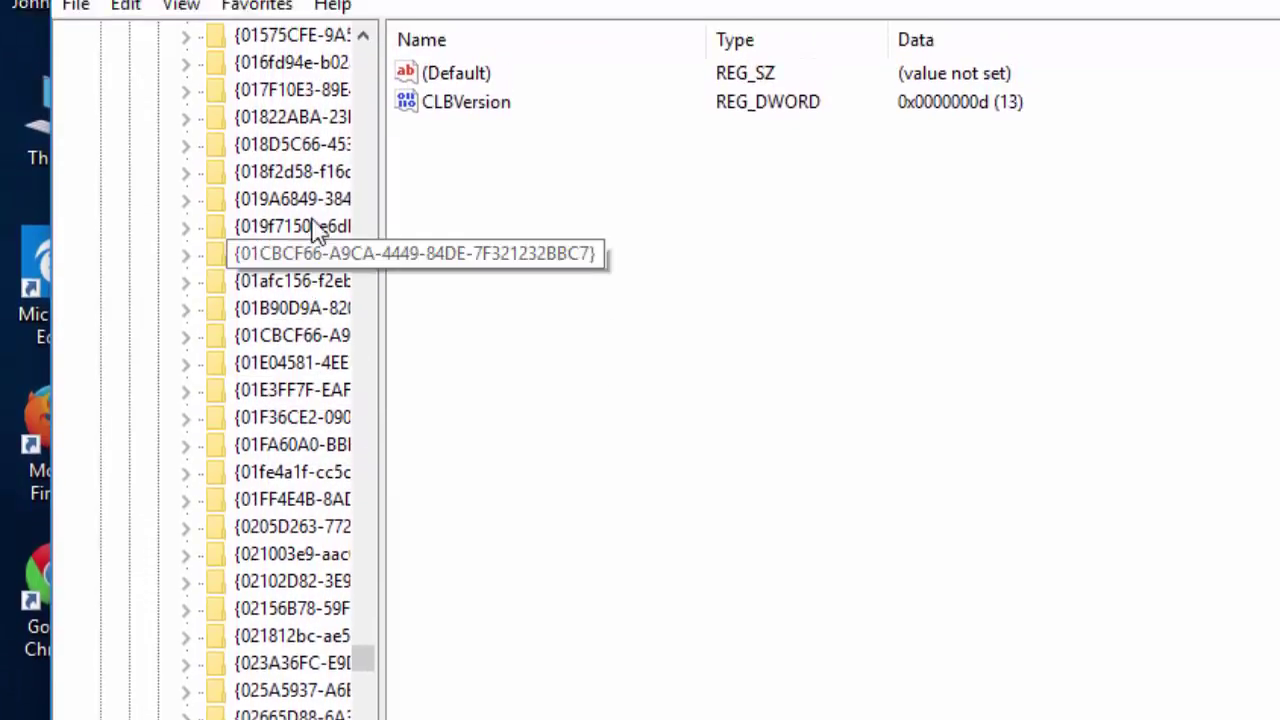
left_click(286, 243)
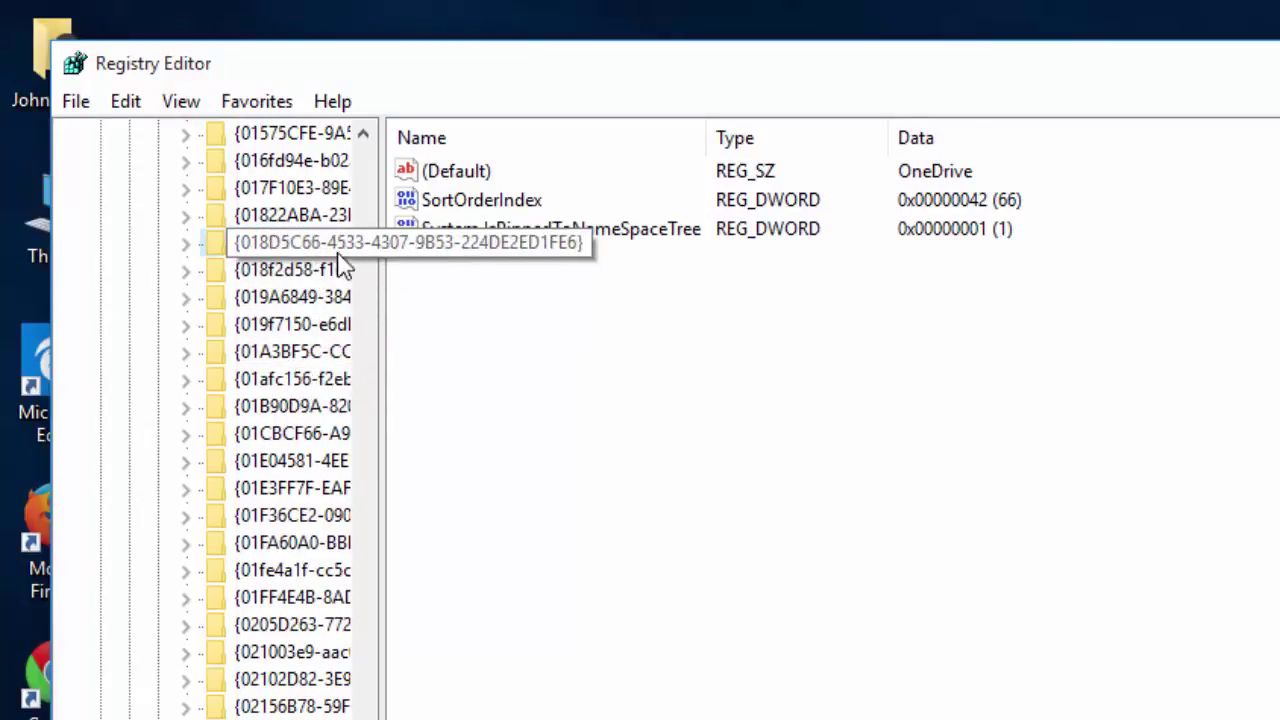
double_click(526, 232)
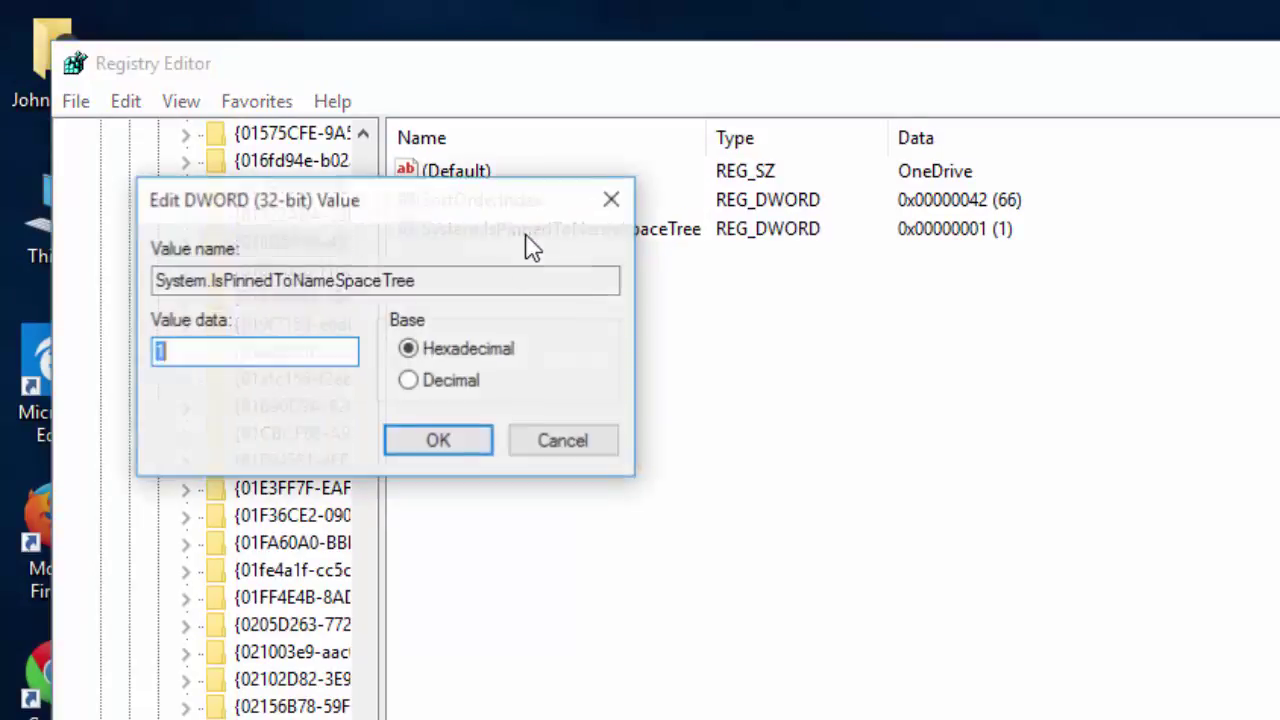
type("0")
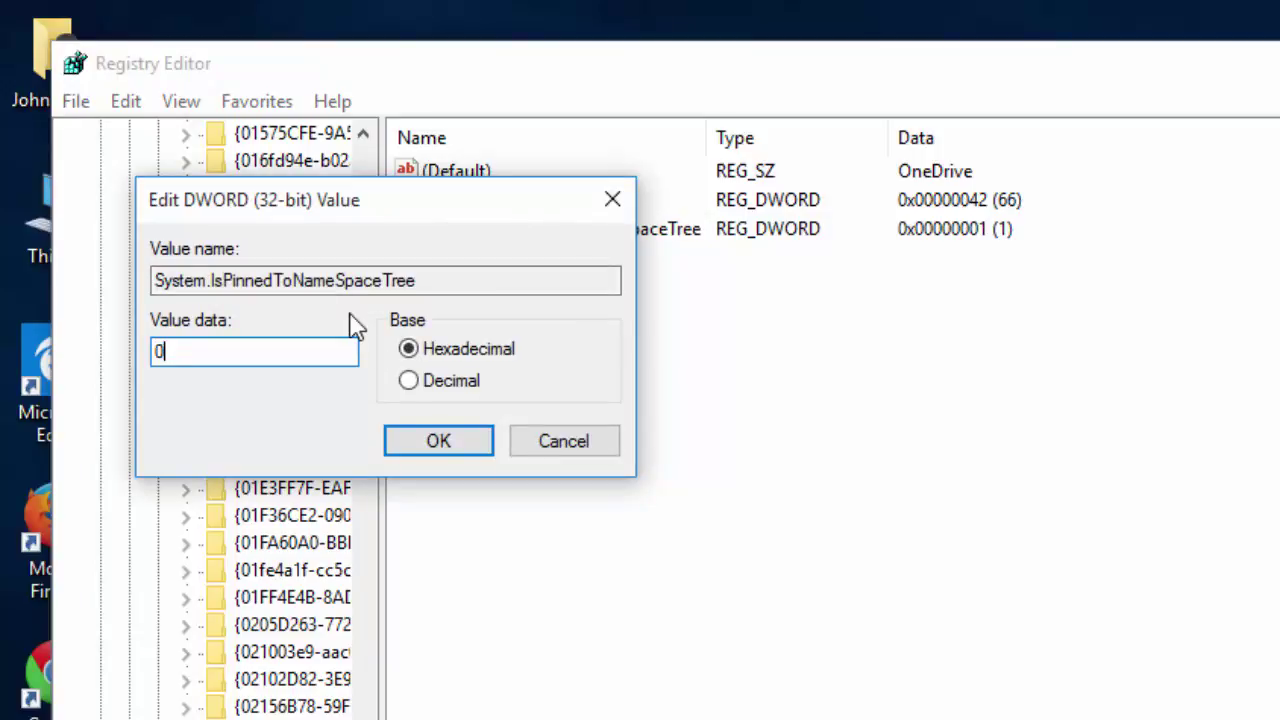
left_click(435, 445)
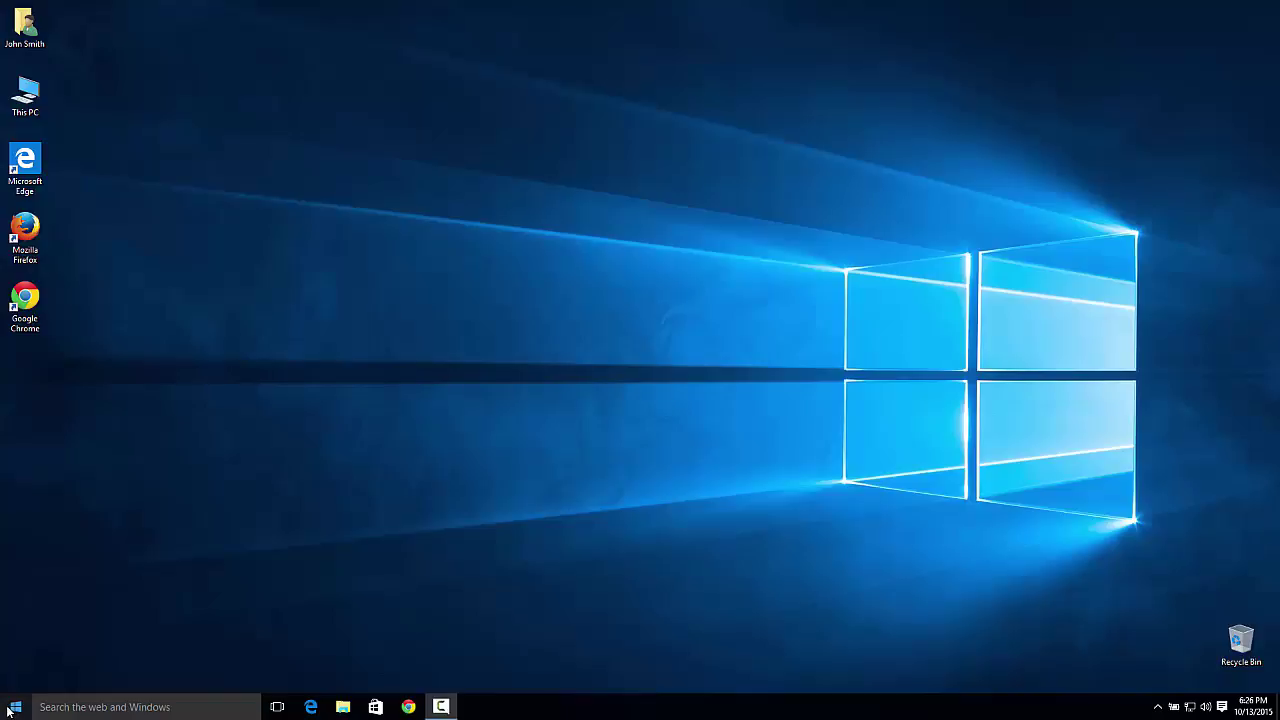
Step: Reopen Registry Editor by searching 'regedit'
left_click(8, 710)
type("r")
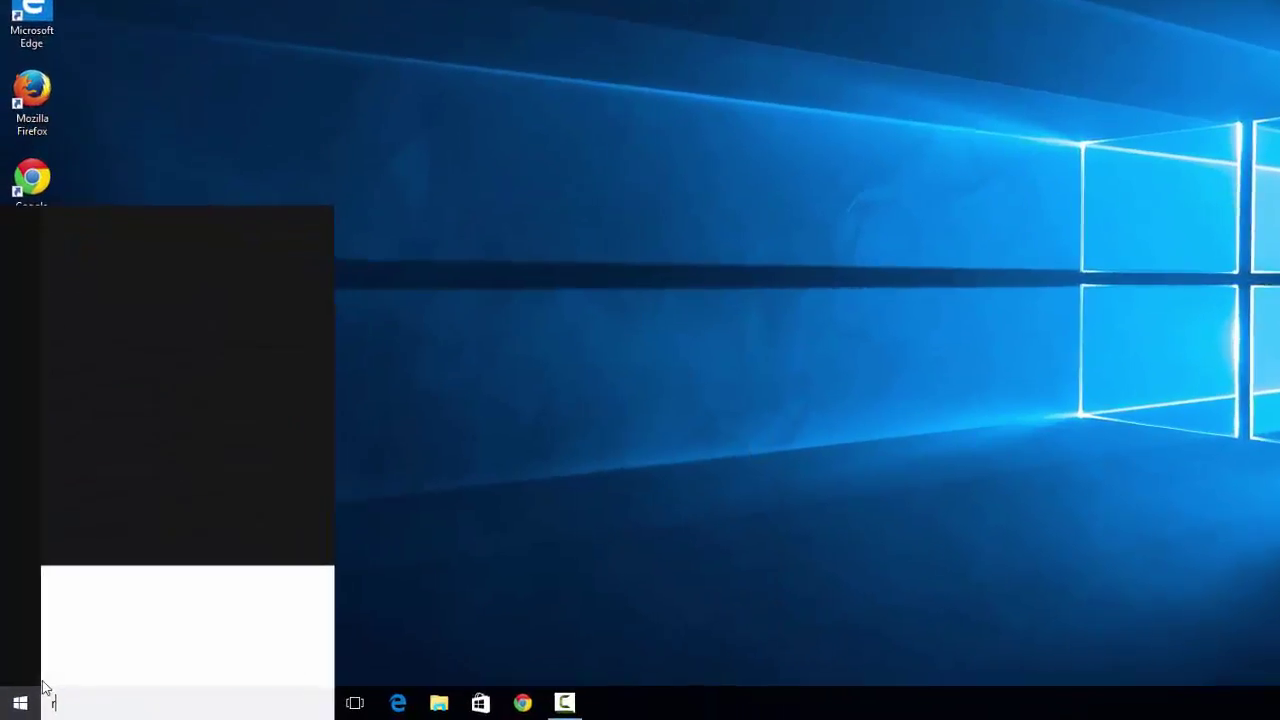
type("egedit")
key("Return")
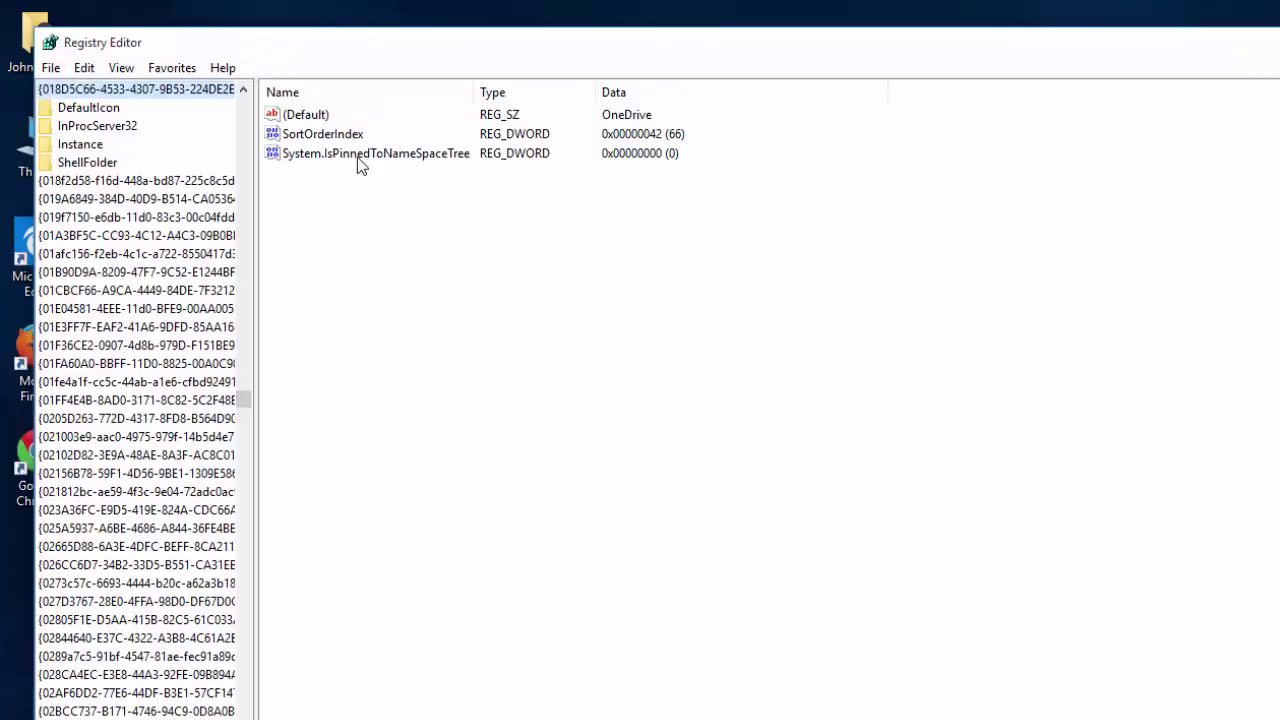
Step: Change the Wow6432Node OneDrive key's System.IsPinnedToNameSpaceTree back to 1
double_click(357, 157)
type("1")
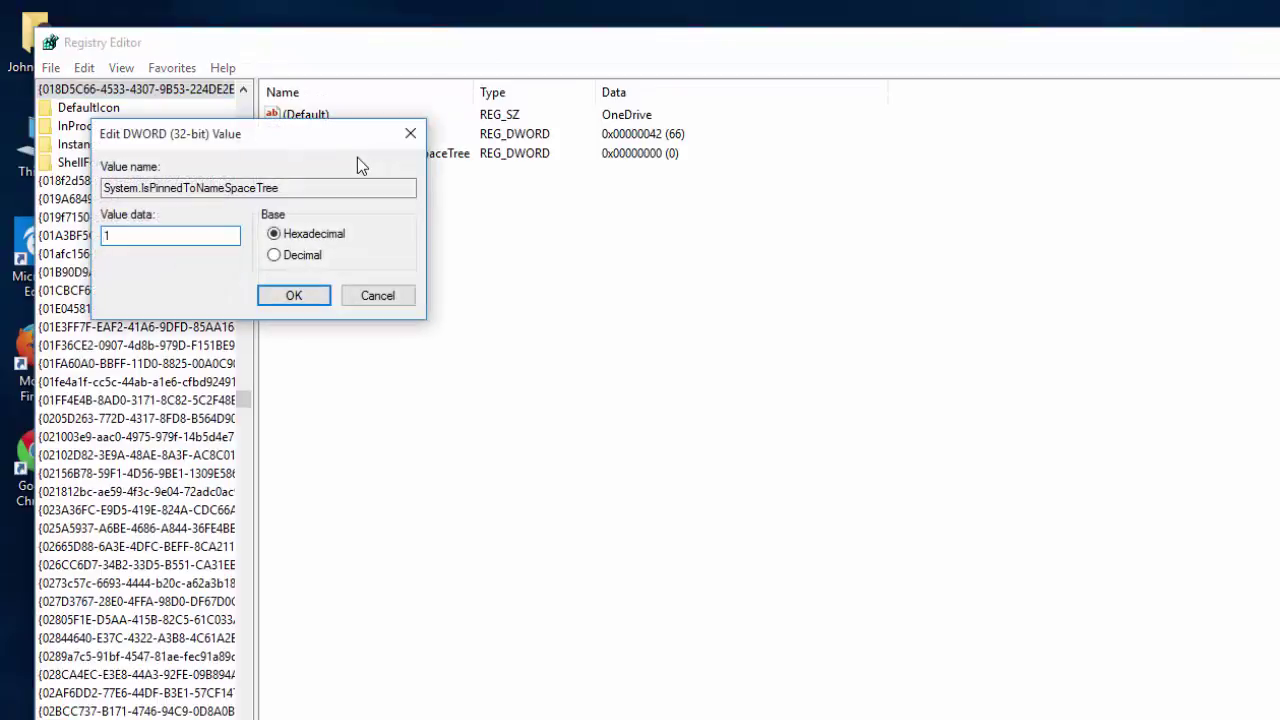
left_click(307, 296)
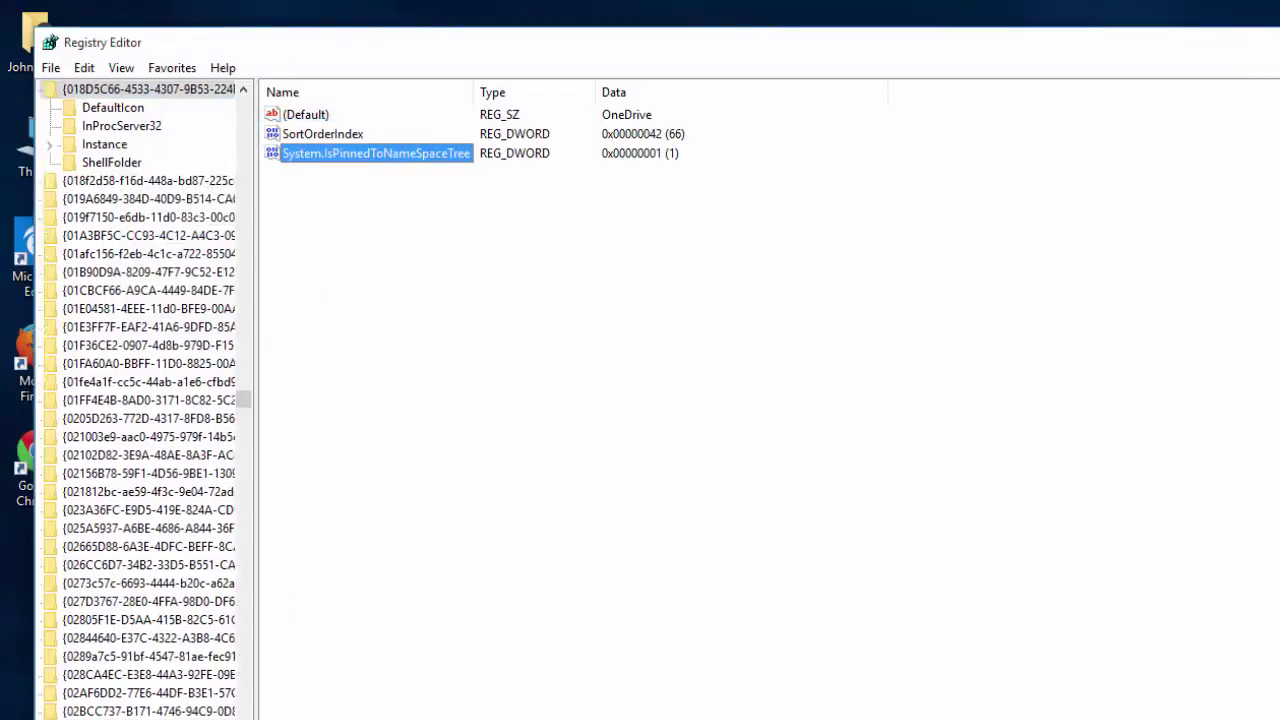
left_click_drag(249, 389, 246, 395)
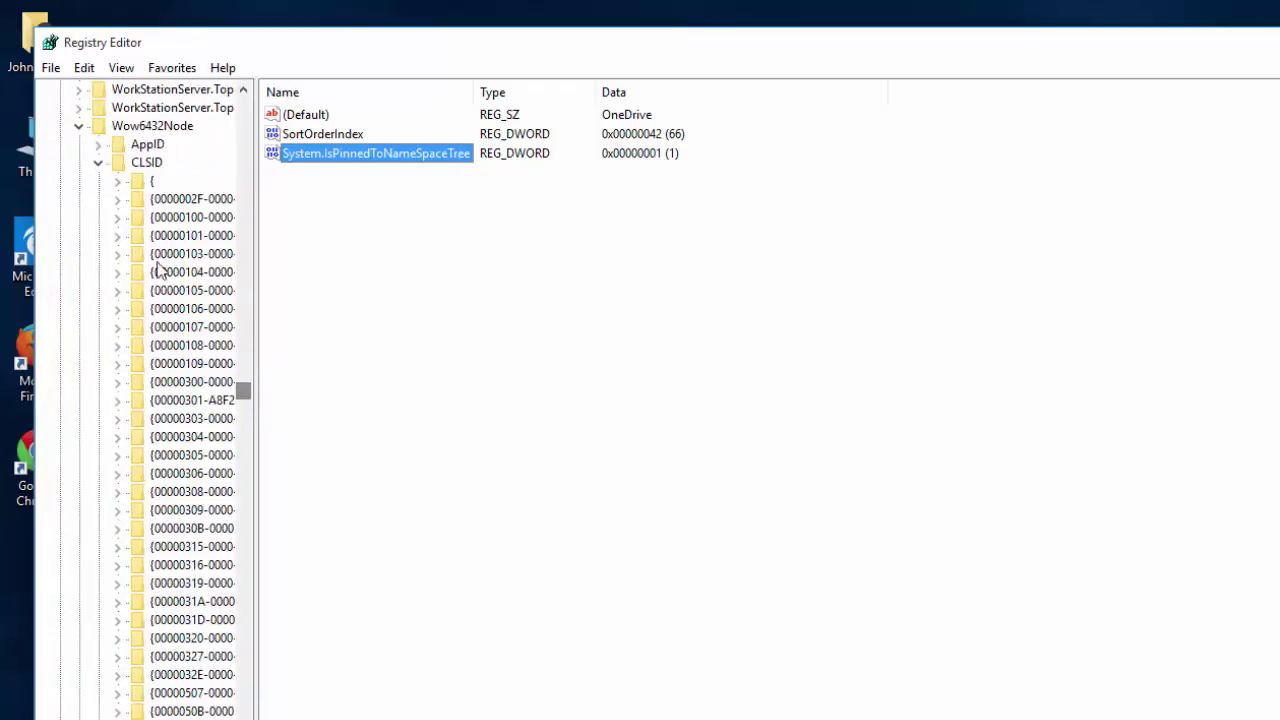
left_click(78, 126)
scroll(220, 705, "down", 4)
left_click_drag(244, 711, 218, 238)
scroll(218, 238, "down", 7)
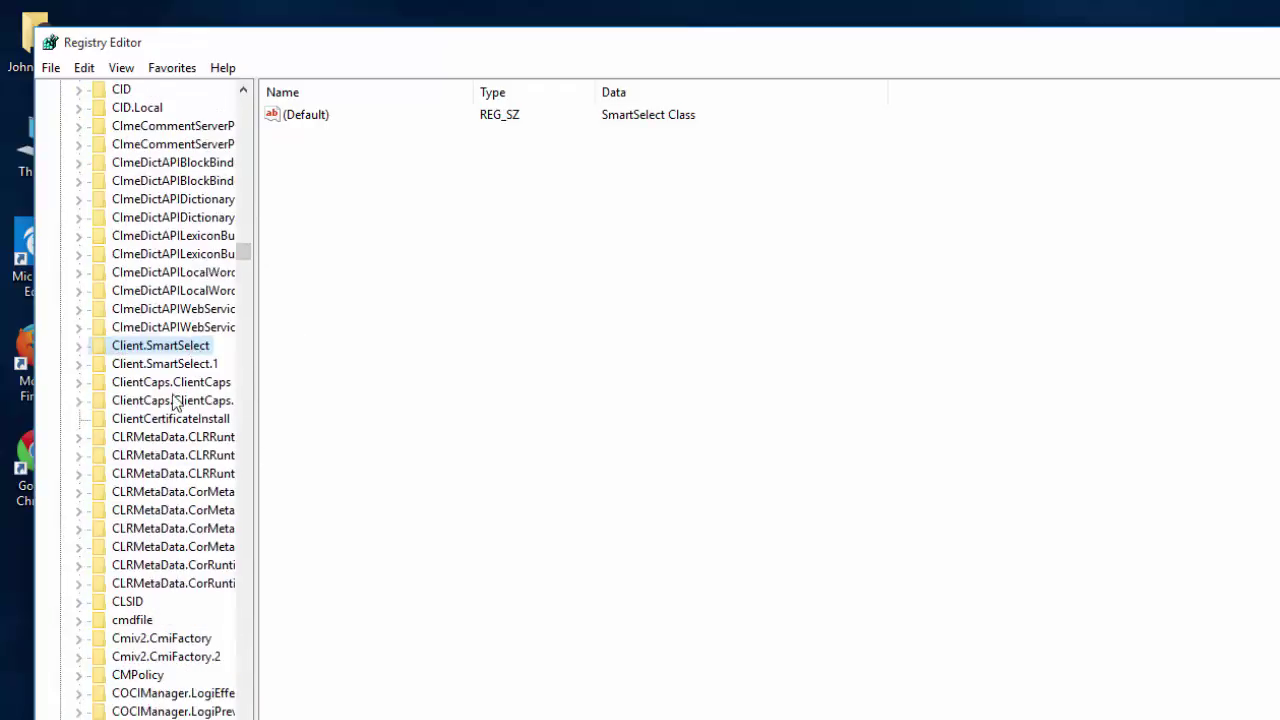
double_click(130, 601)
scroll(150, 553, "down", 10)
scroll(150, 553, "down", 20)
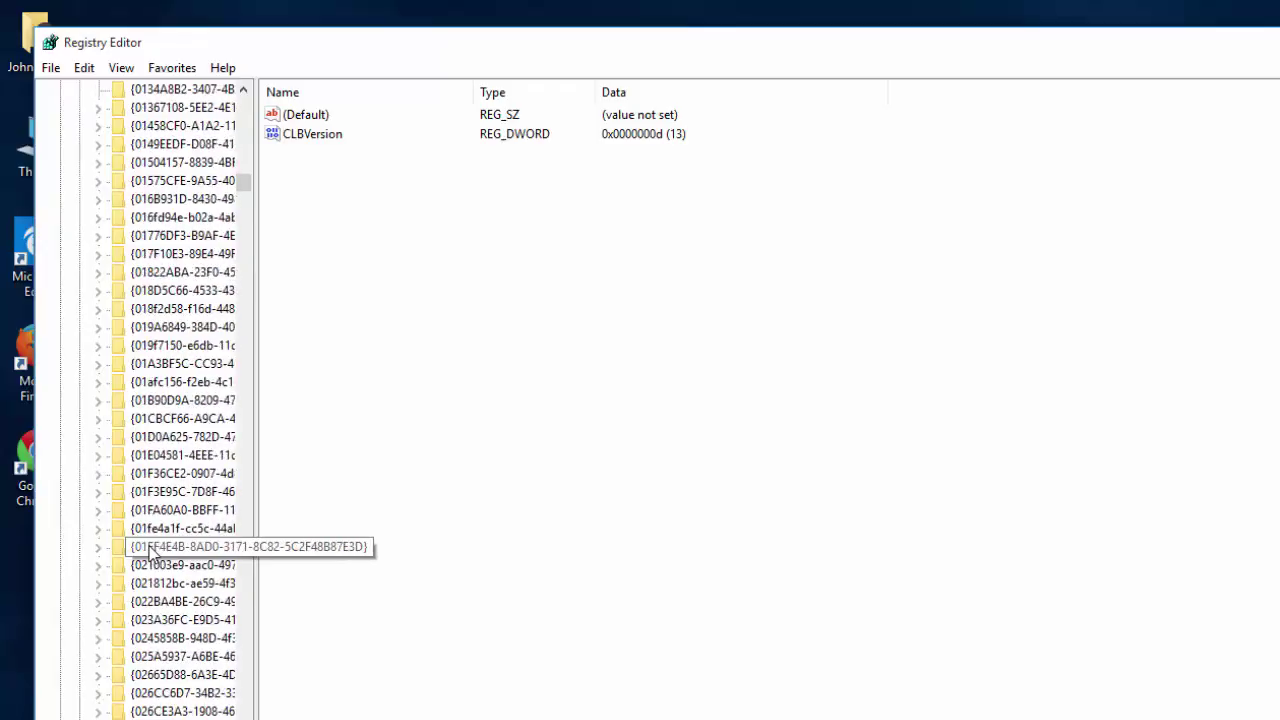
scroll(152, 560, "up", 4)
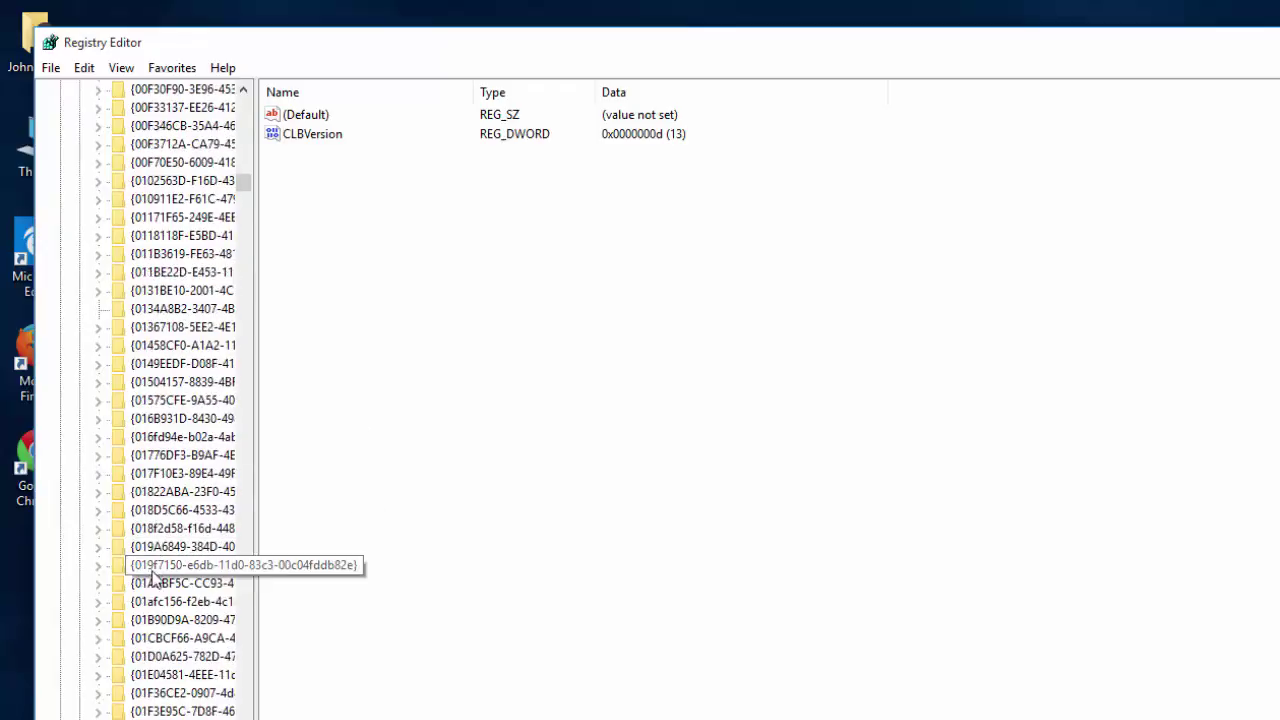
double_click(150, 511)
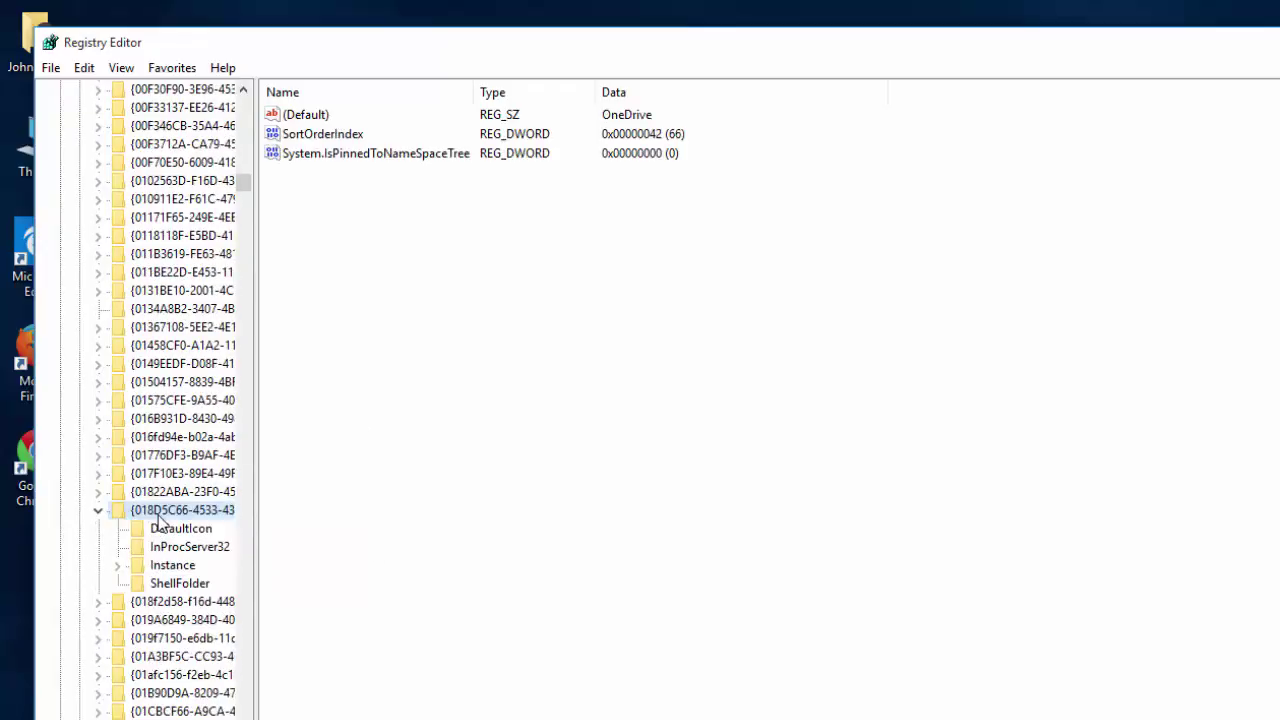
Step: Set that key's System.IsPinnedToNameSpaceTree value back to 1
double_click(366, 155)
type("1")
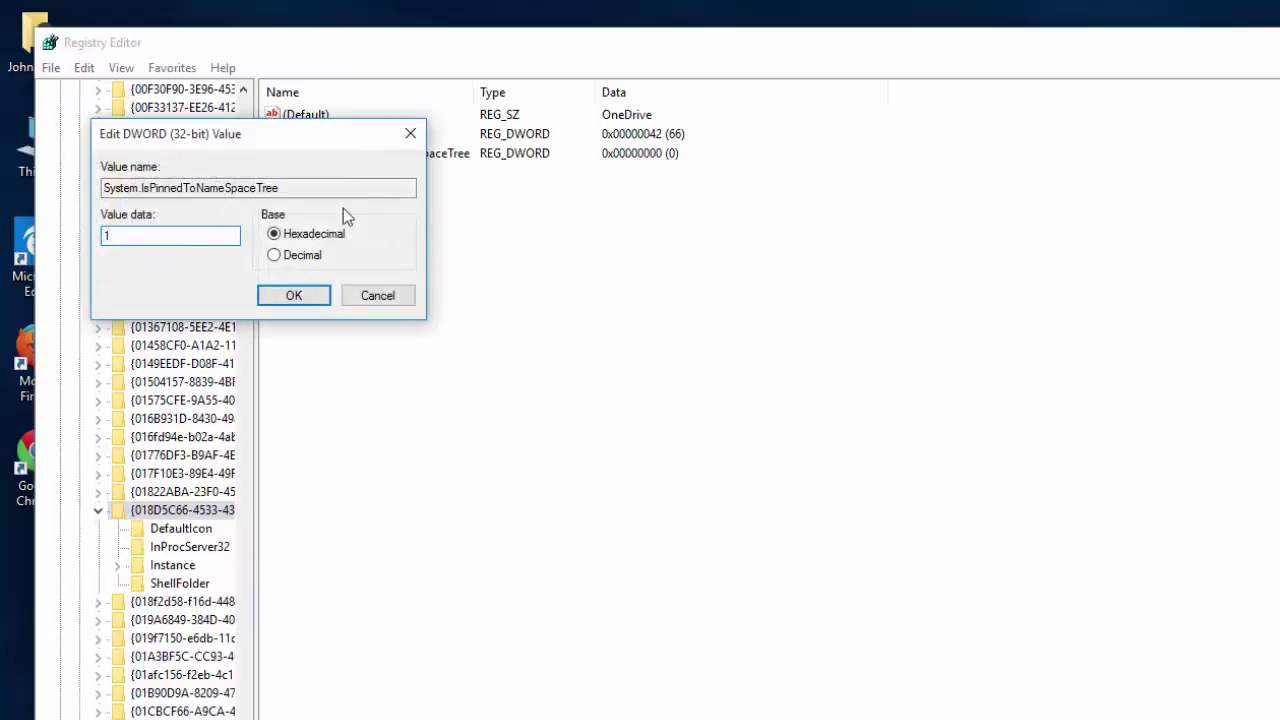
left_click(294, 296)
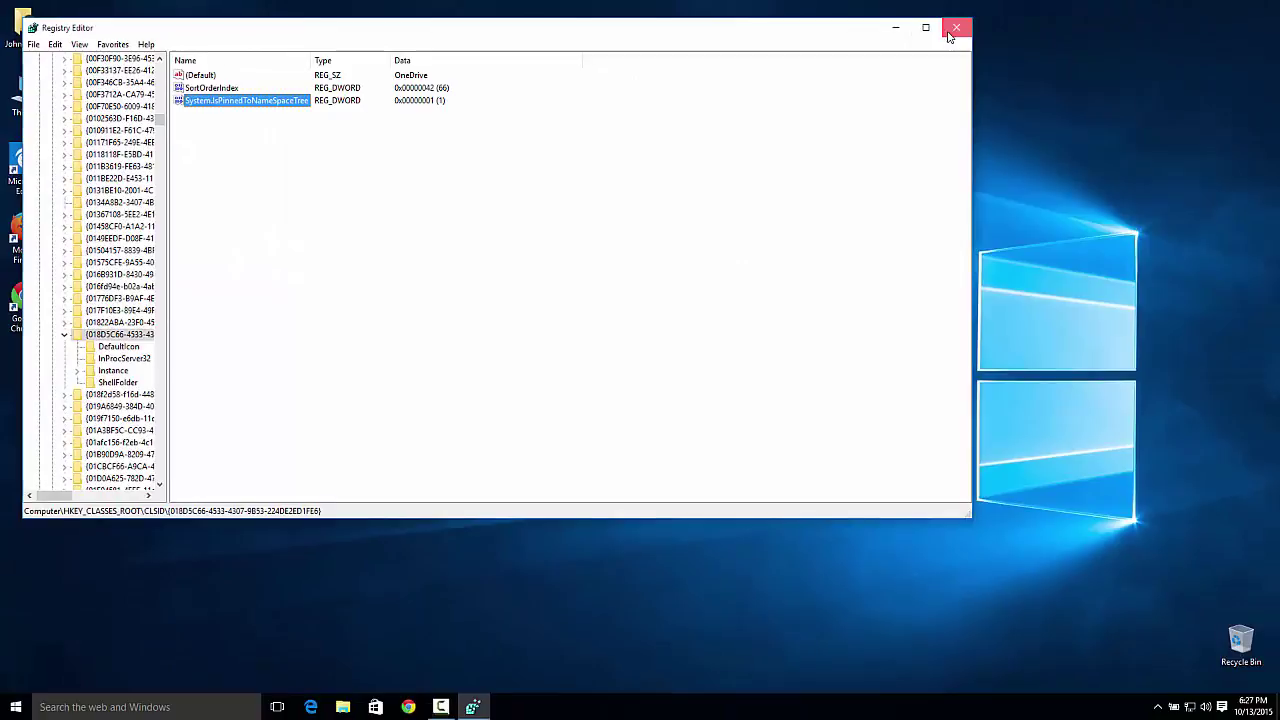
Step: Close Registry Editor and launch 'Edit group policy' from a Start search for 'group'
left_click(949, 34)
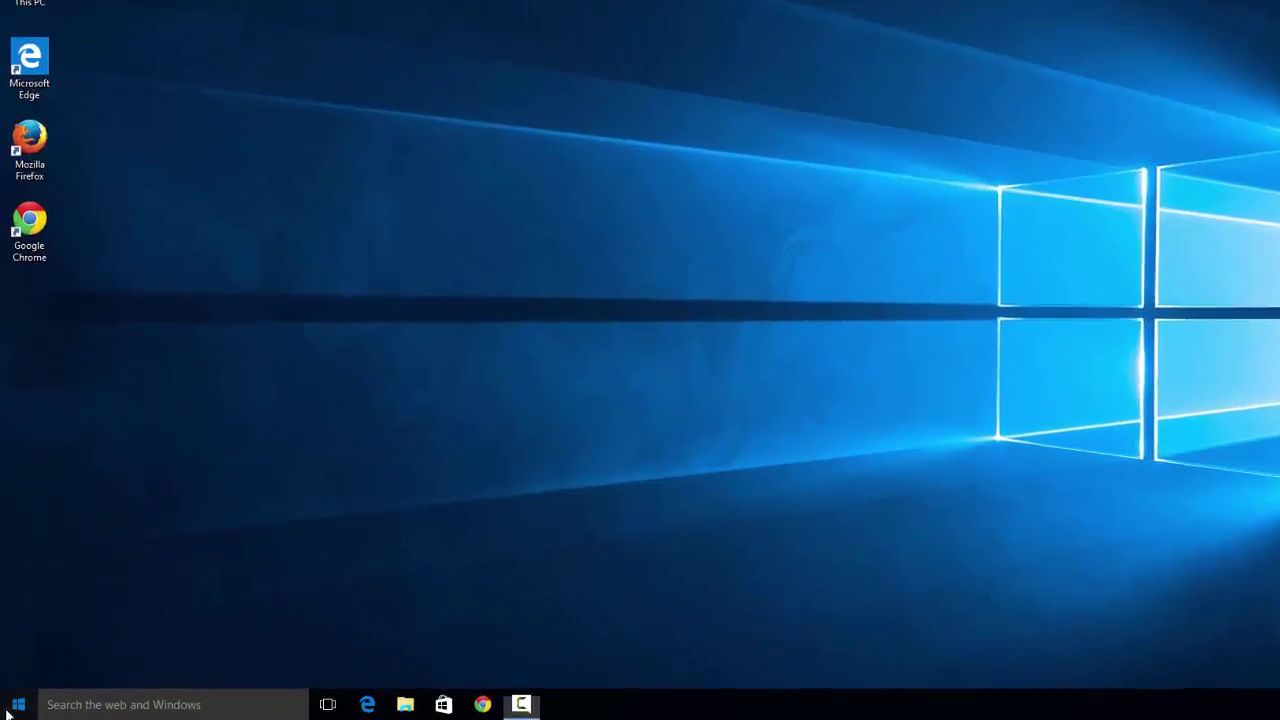
left_click(15, 706)
left_click(76, 700)
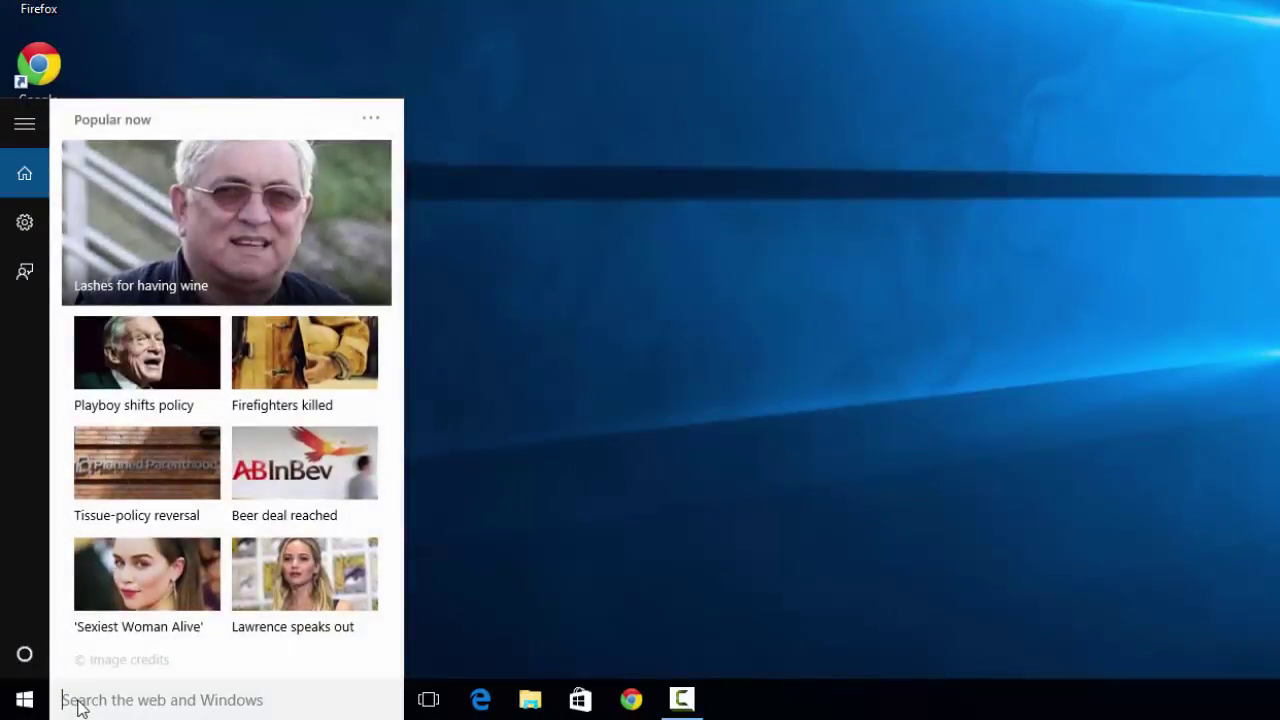
type("group")
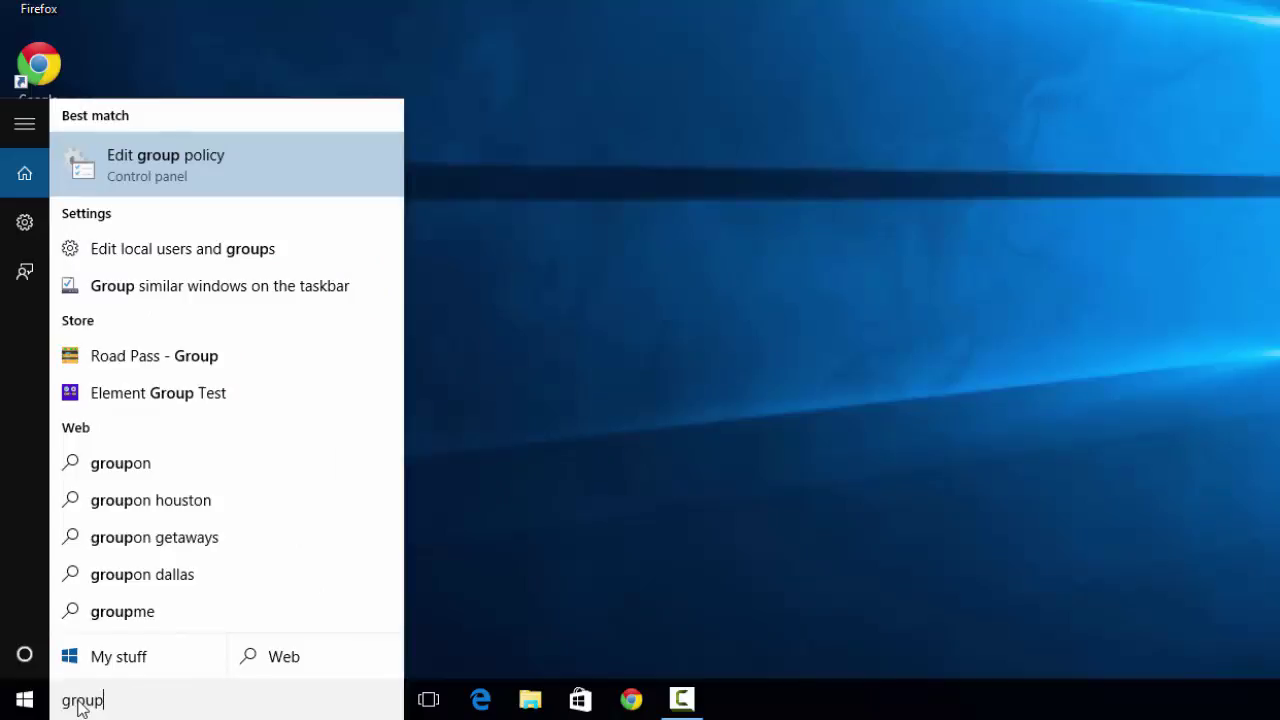
left_click(188, 172)
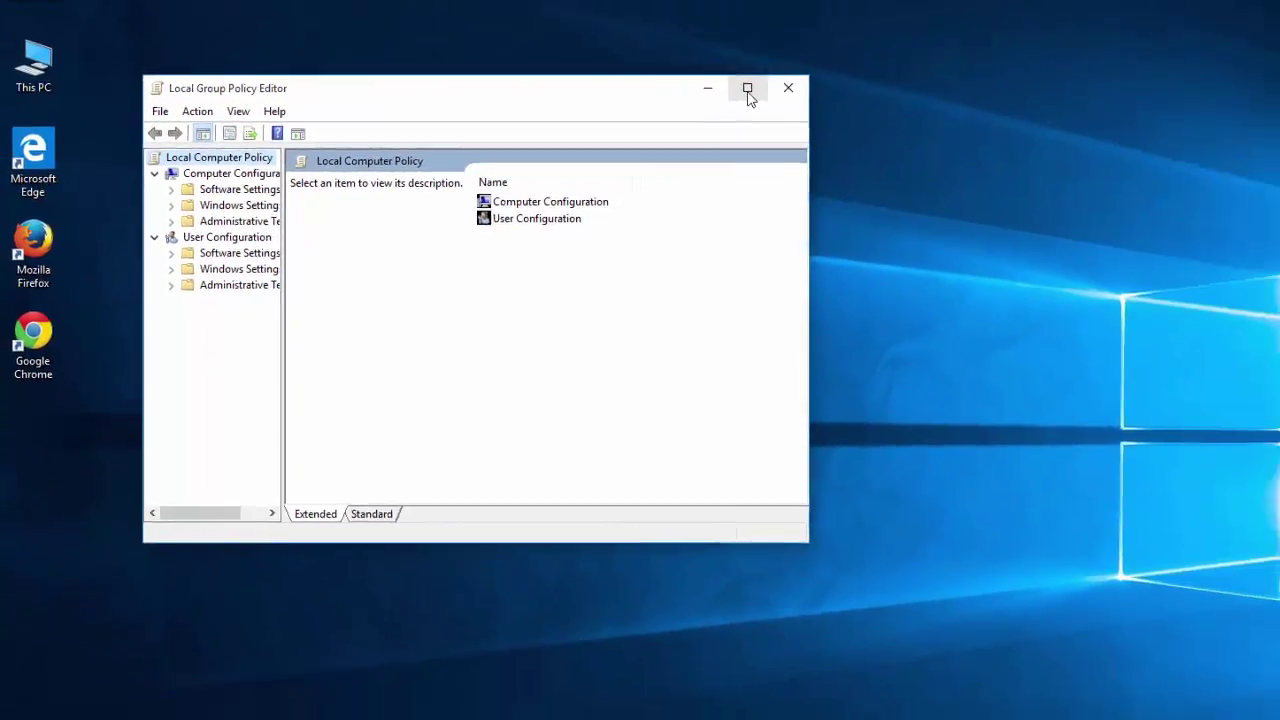
Step: Maximize the editor and browse to Computer Configuration > Administrative Templates > Windows Components > OneDrive
left_click(868, 78)
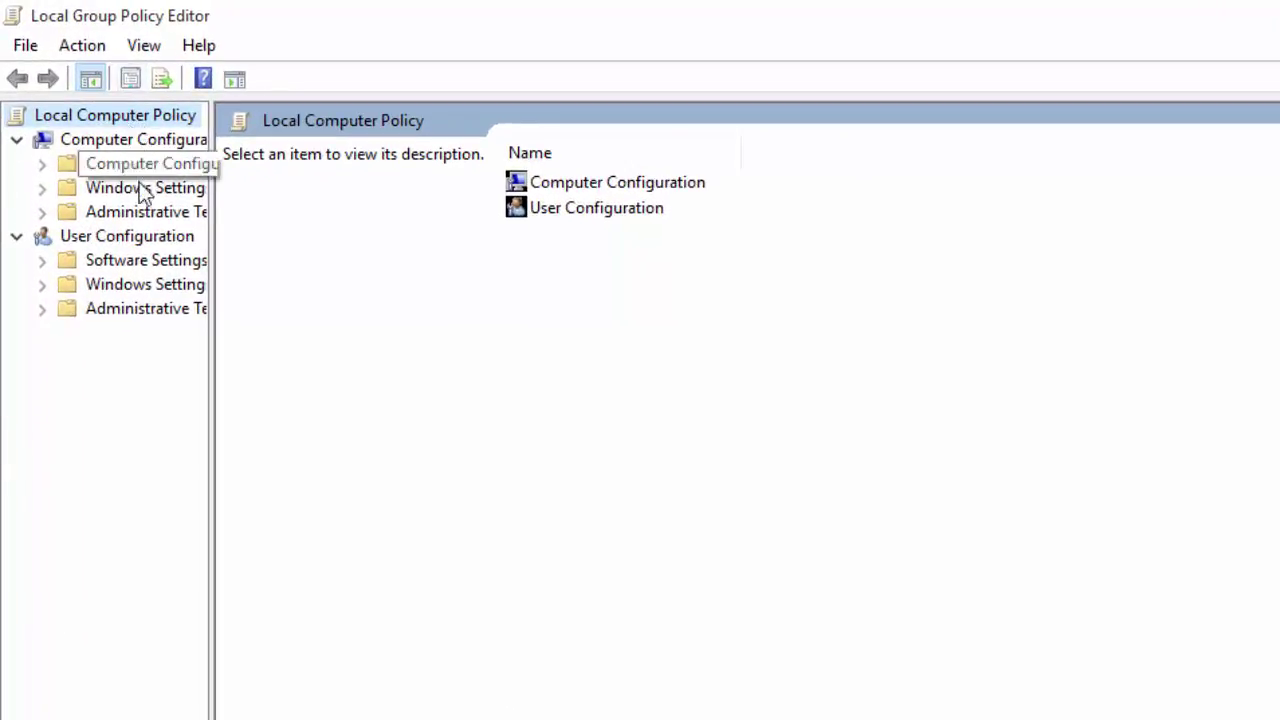
left_click(155, 147)
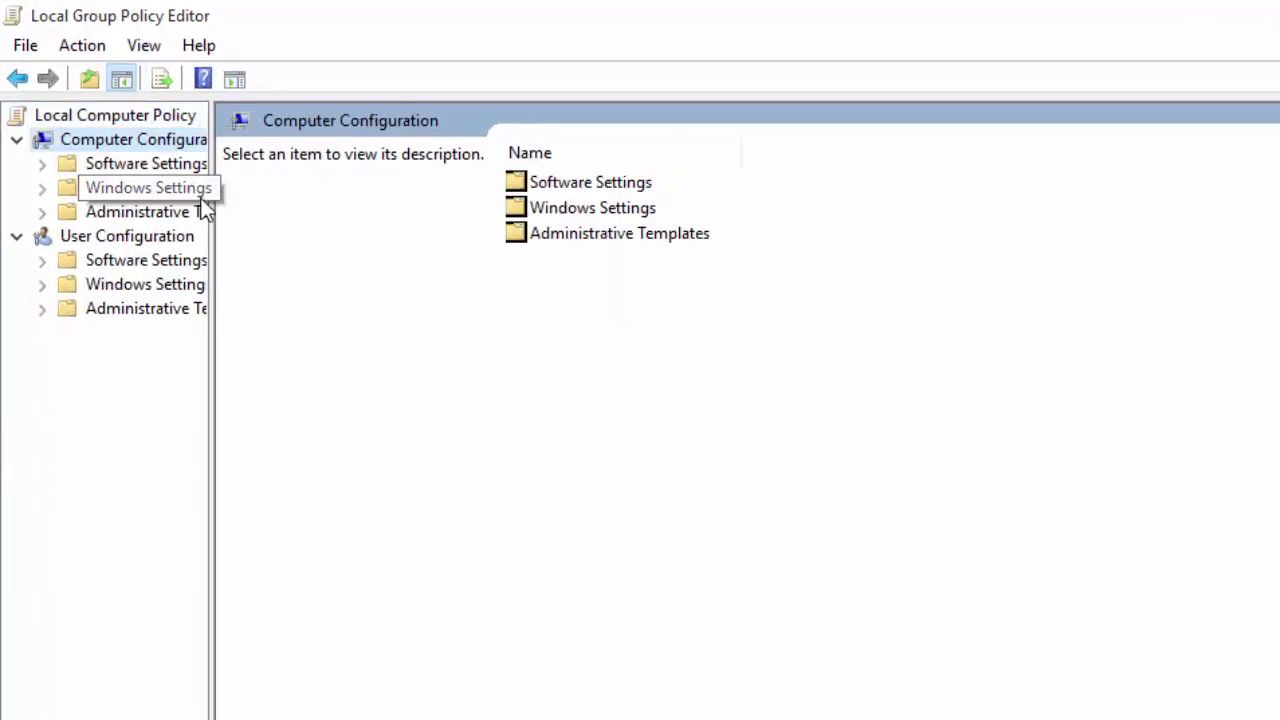
left_click_drag(212, 206, 293, 212)
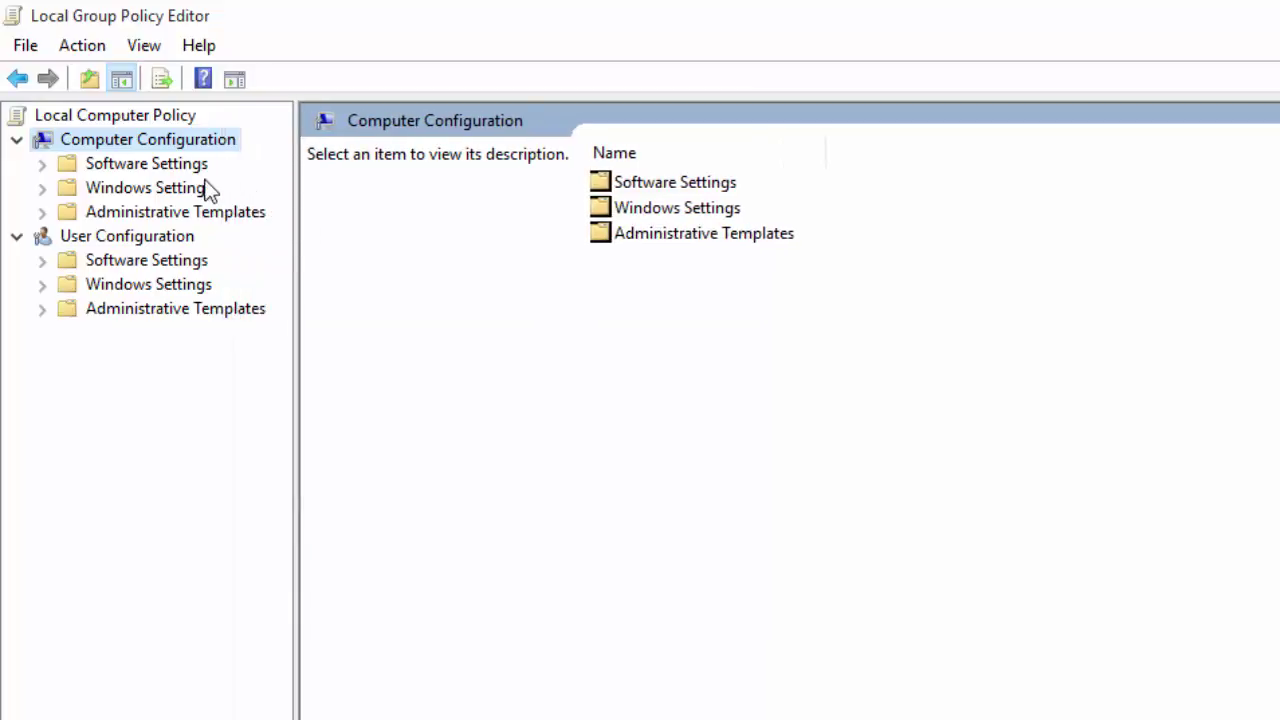
double_click(190, 213)
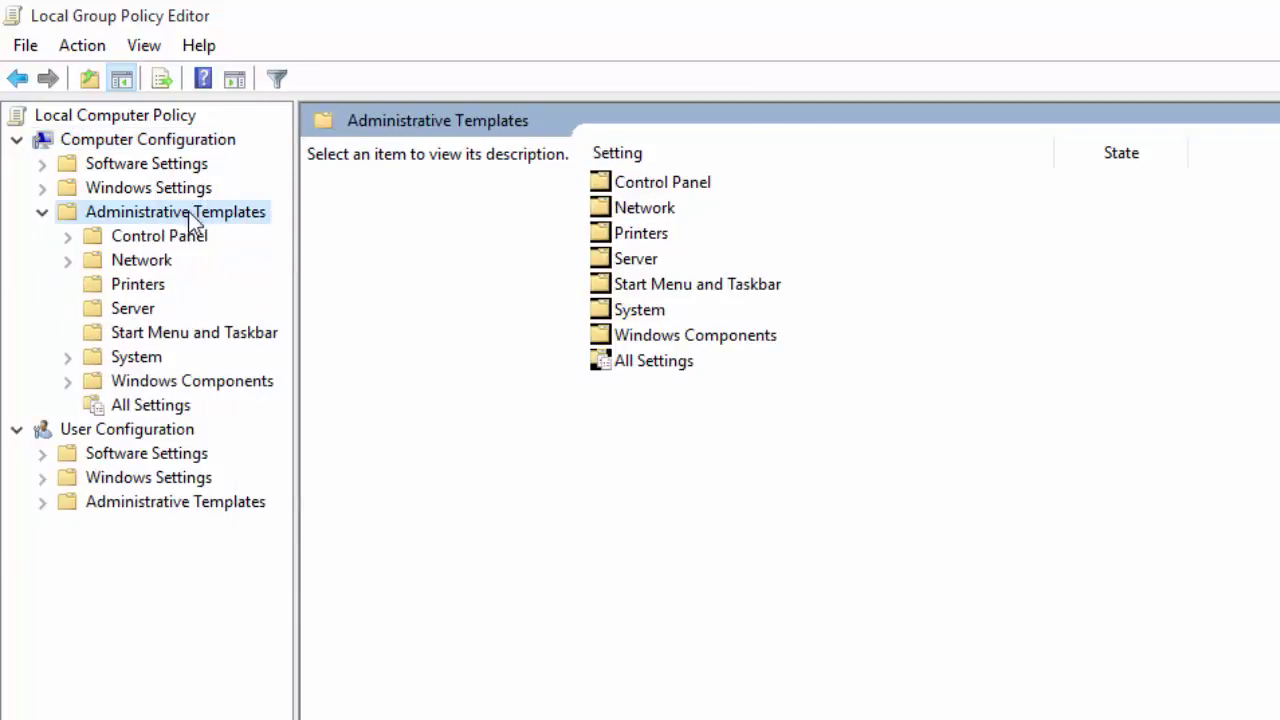
double_click(157, 382)
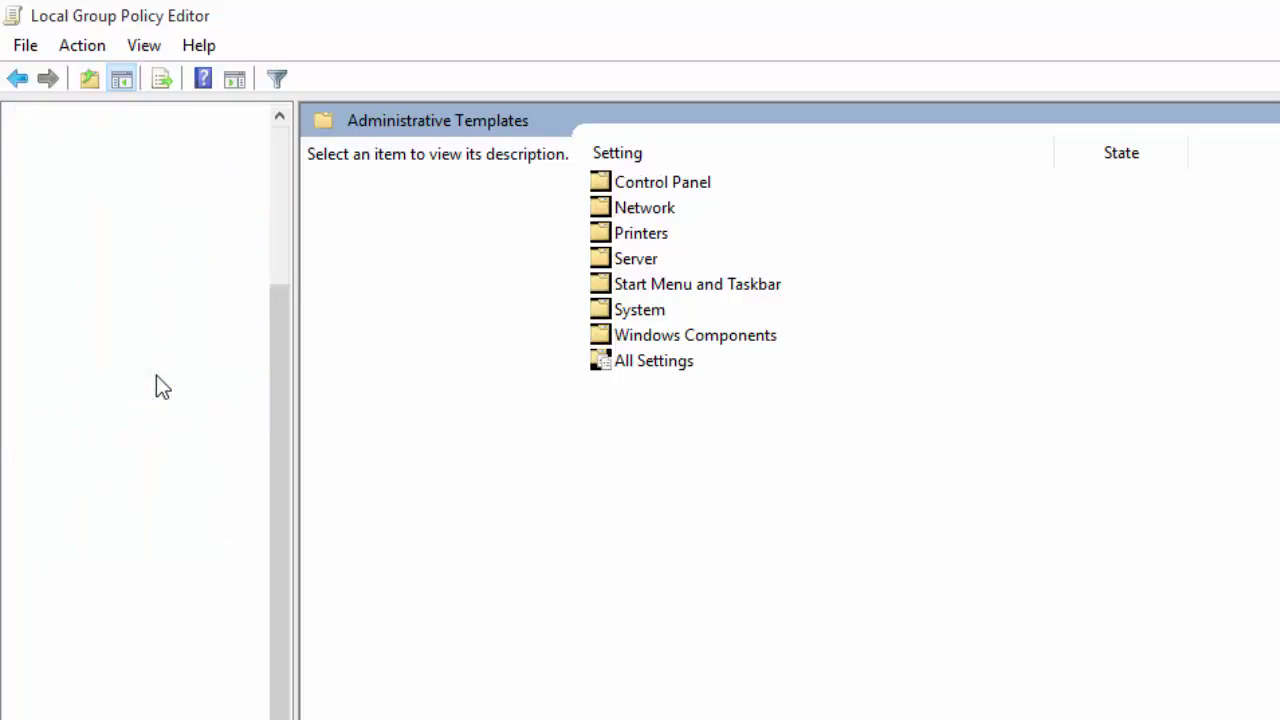
scroll(190, 528, "down", 2)
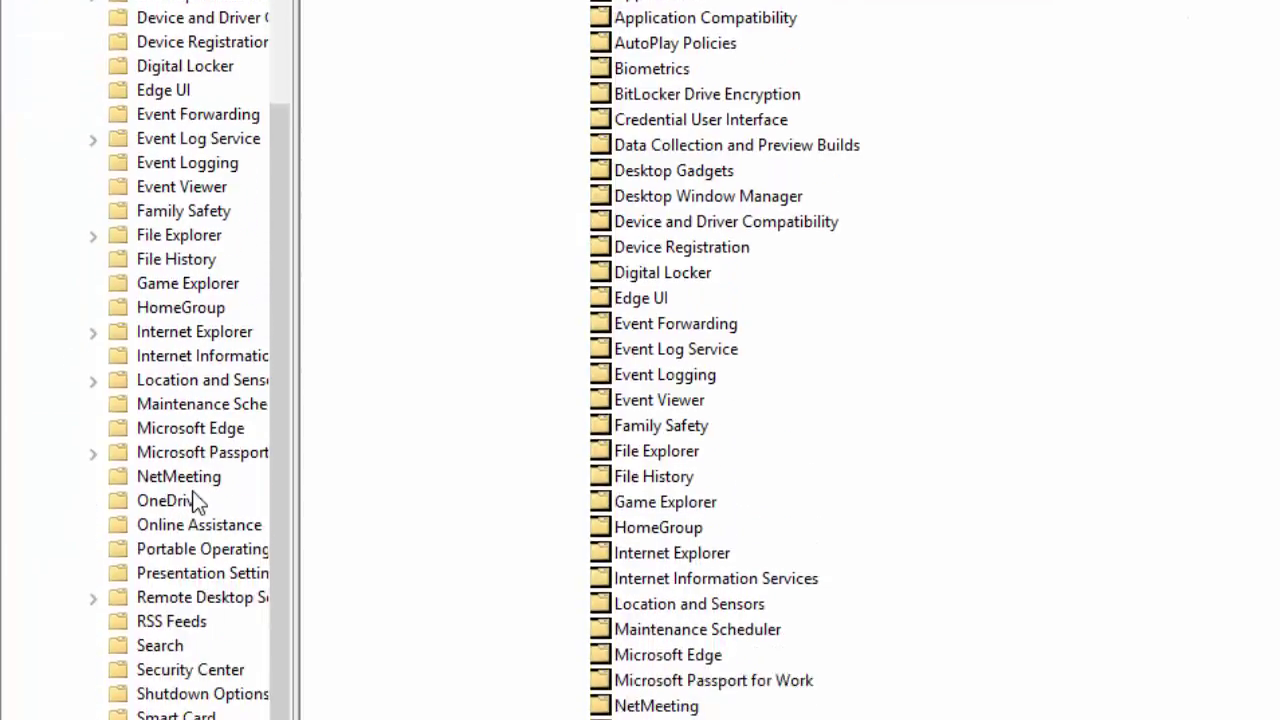
left_click(182, 594)
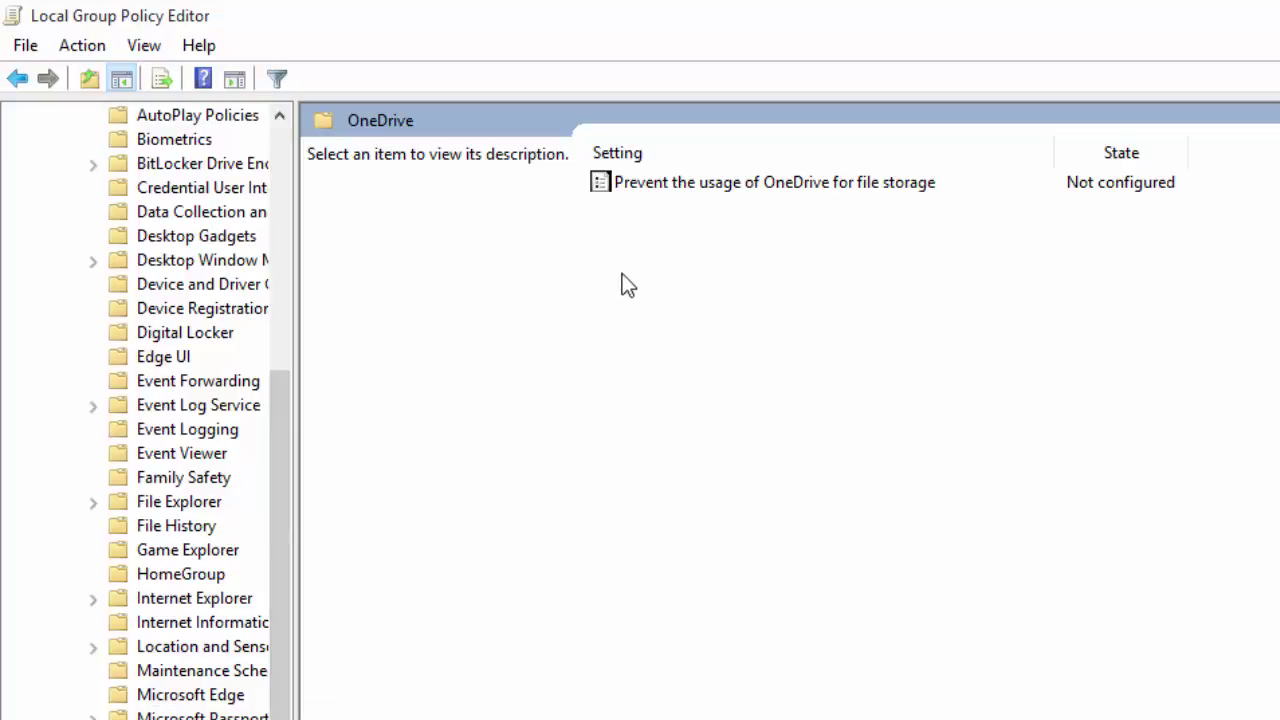
Step: Set the 'Prevent the usage of OneDrive for file storage' policy to Enabled
left_click(665, 184)
double_click(665, 184)
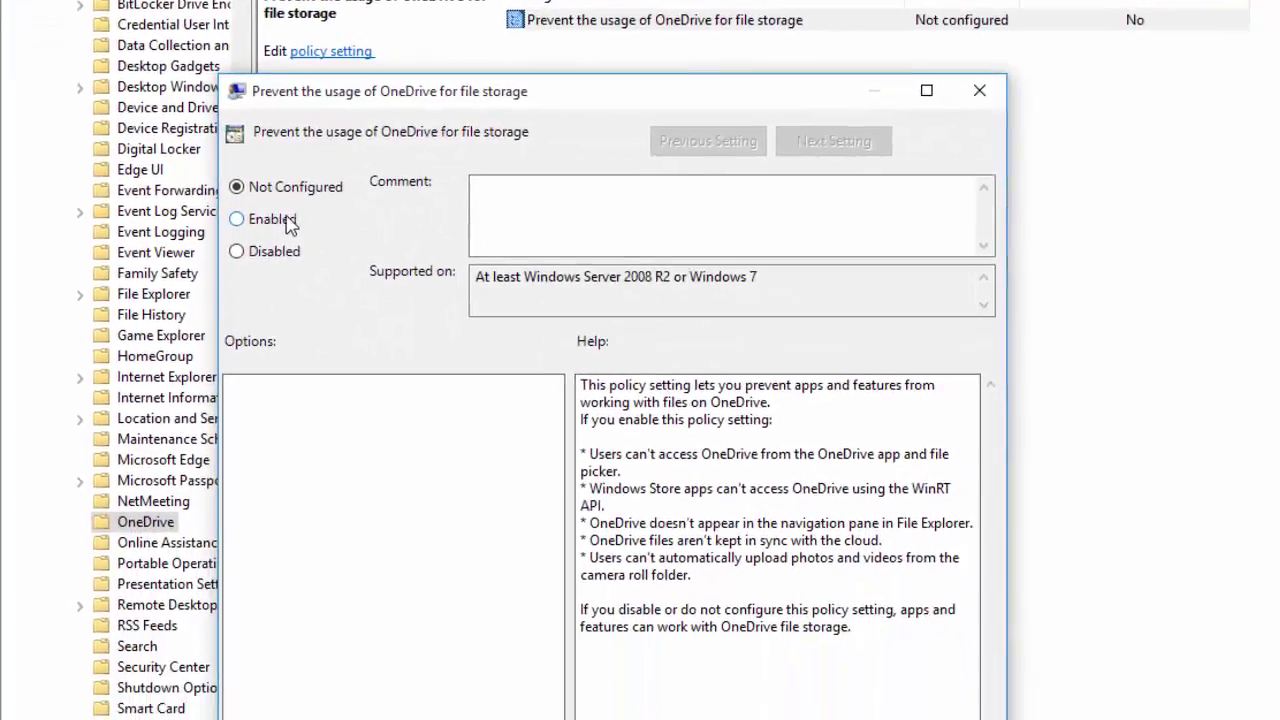
left_click(290, 225)
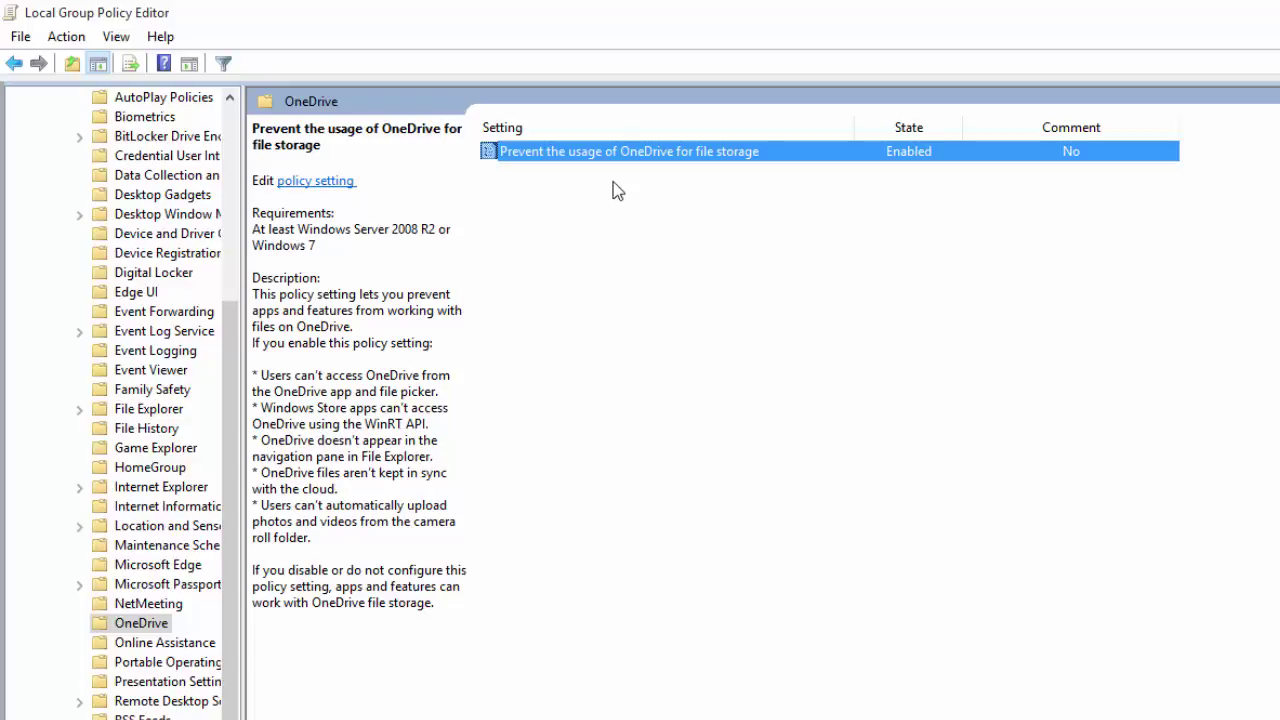
Step: Reset 'Prevent the usage of OneDrive for file storage' to Not Configured and apply the change
double_click(600, 153)
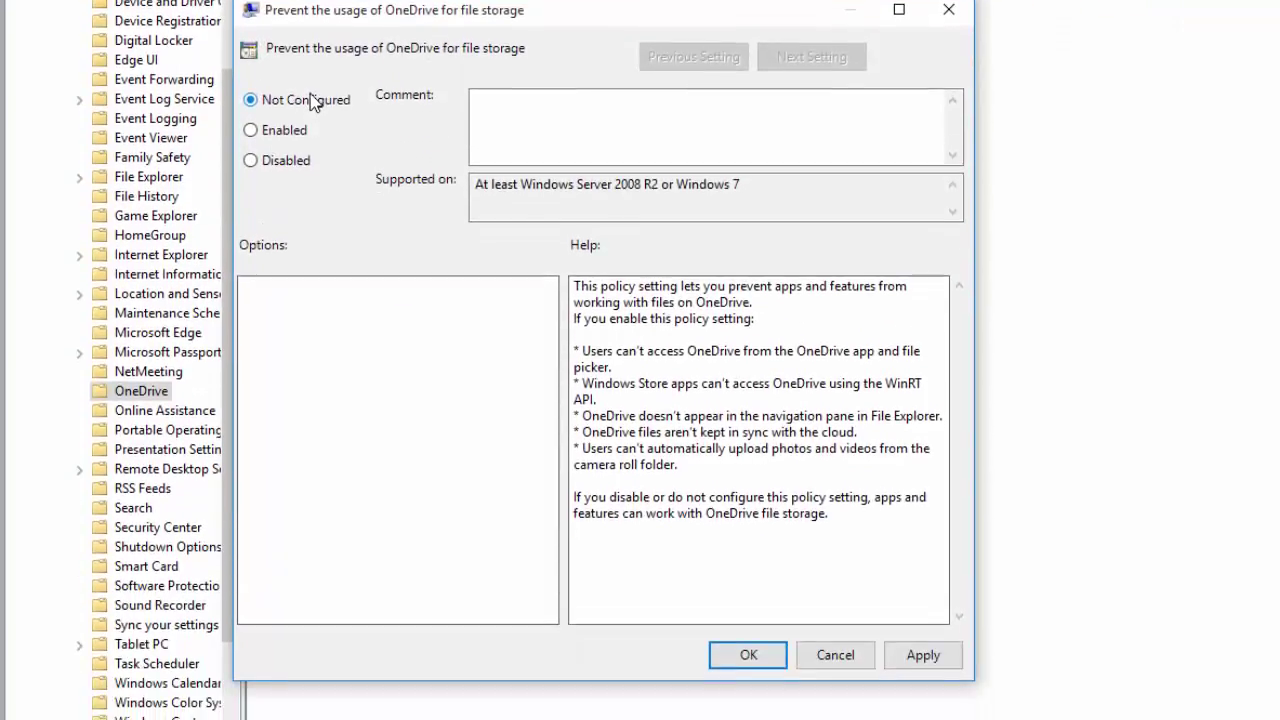
left_click(313, 335)
left_click(927, 662)
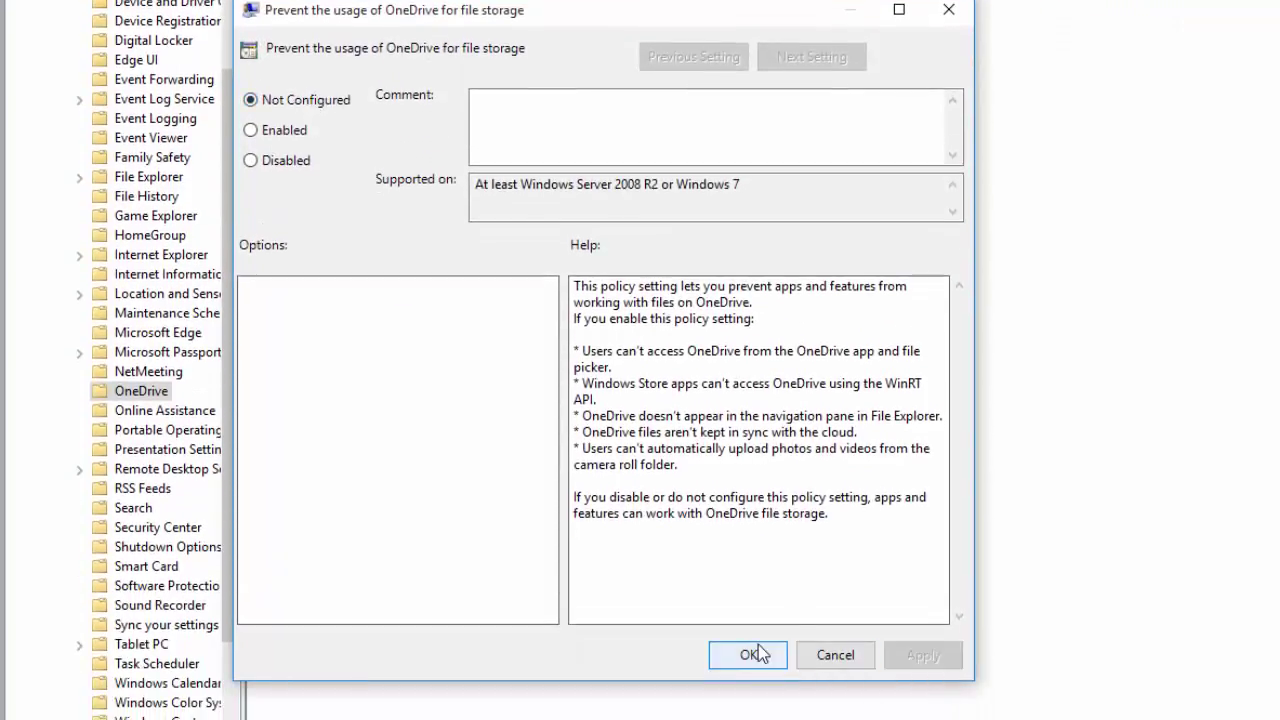
left_click(757, 653)
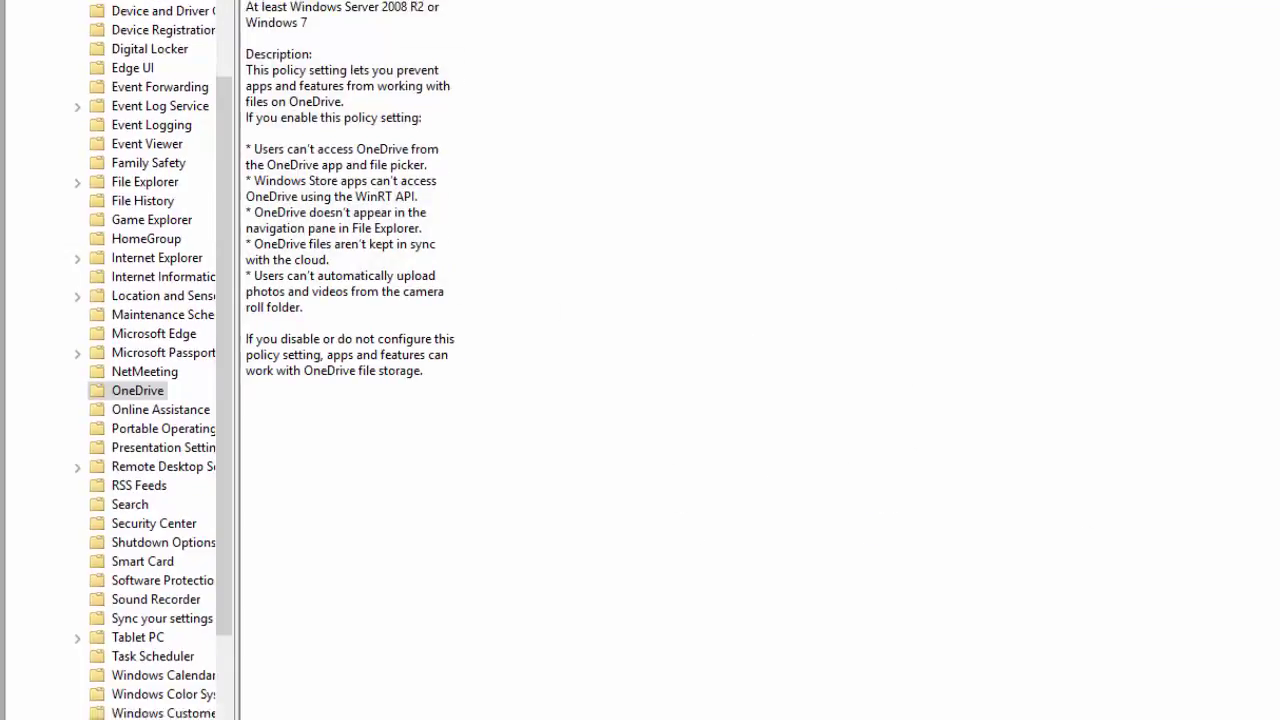